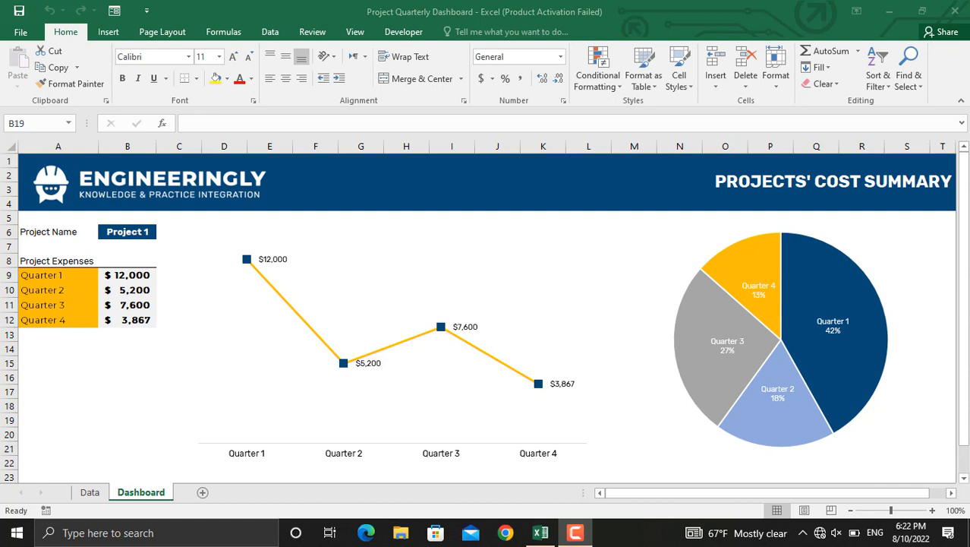
Step: Switch the dashboard's project name through Project 2, Project 9 and Project 7, and open the Data sheet
{"action": "left_click", "coordinate": [146, 232]}
{"action": "left_click", "coordinate": [162, 231]}
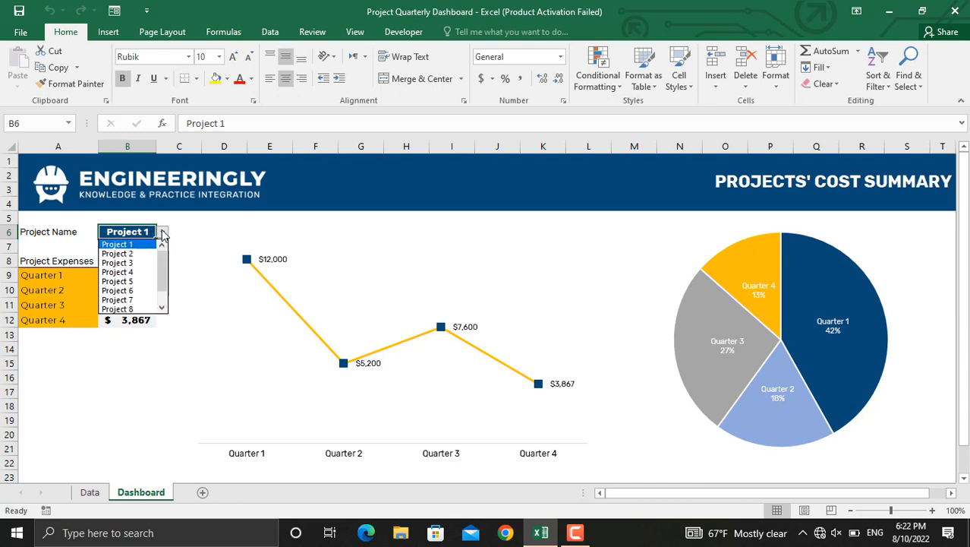
{"action": "left_click", "coordinate": [129, 253]}
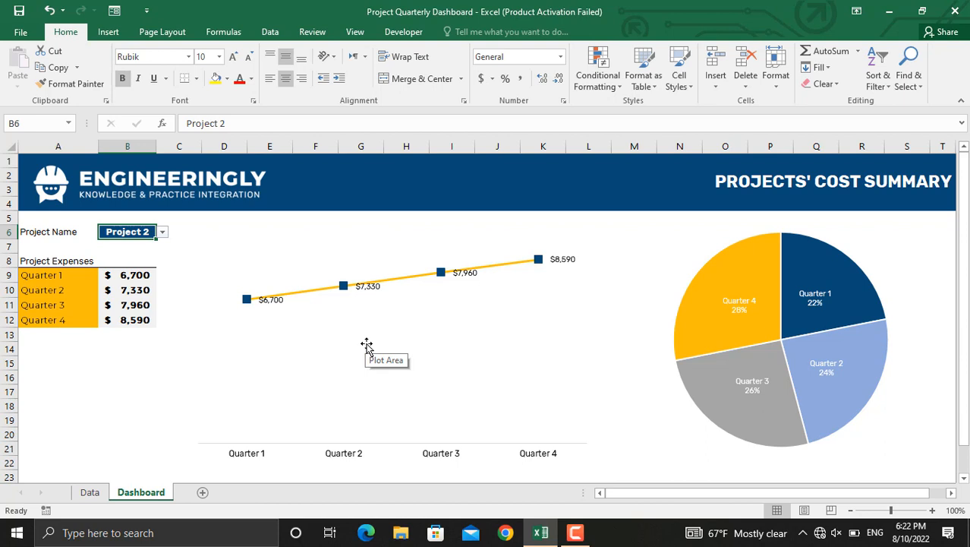
{"action": "left_click", "coordinate": [162, 231]}
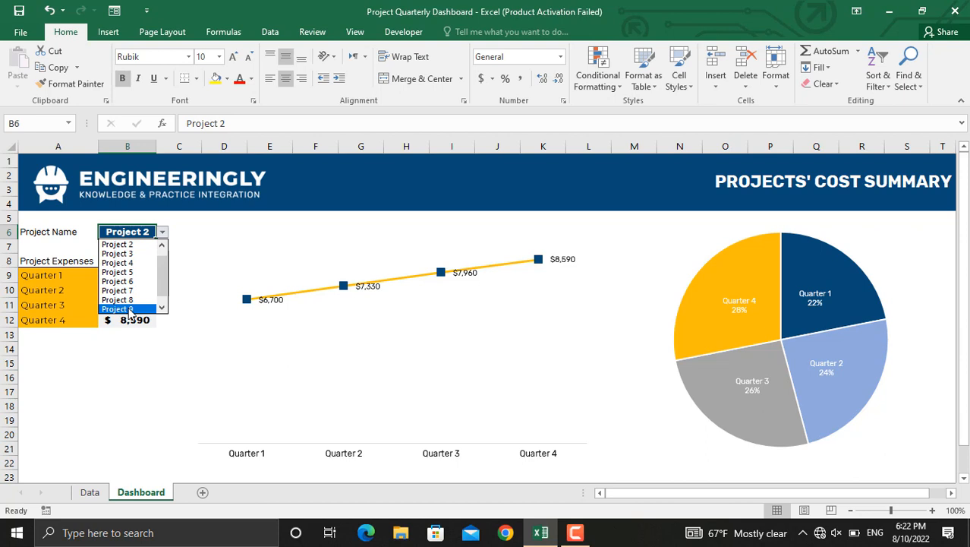
{"action": "left_click", "coordinate": [122, 309]}
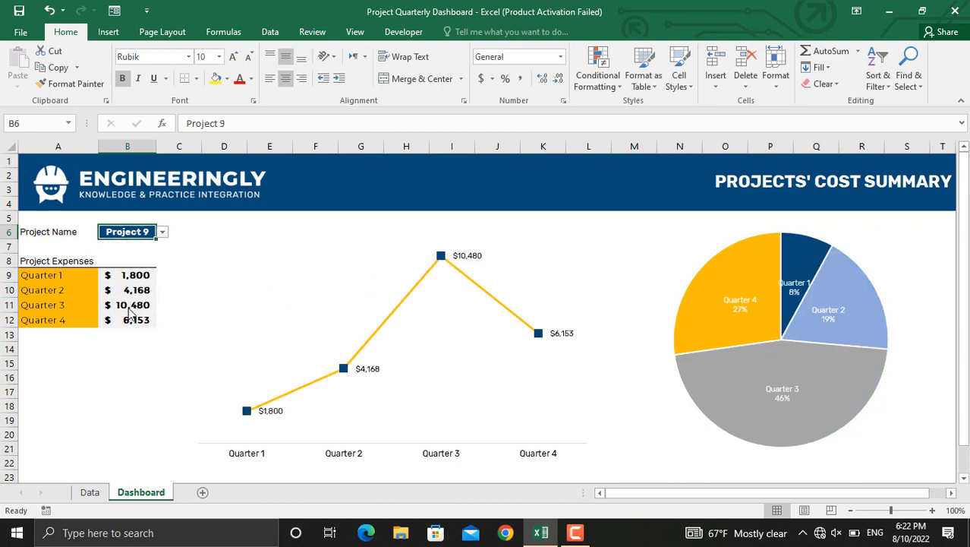
{"action": "left_click", "coordinate": [162, 232]}
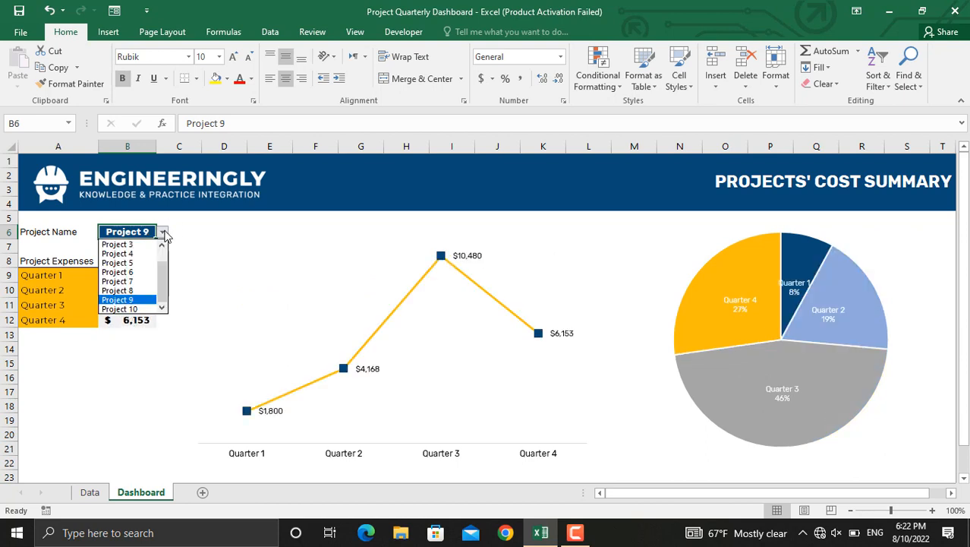
{"action": "left_click", "coordinate": [137, 282]}
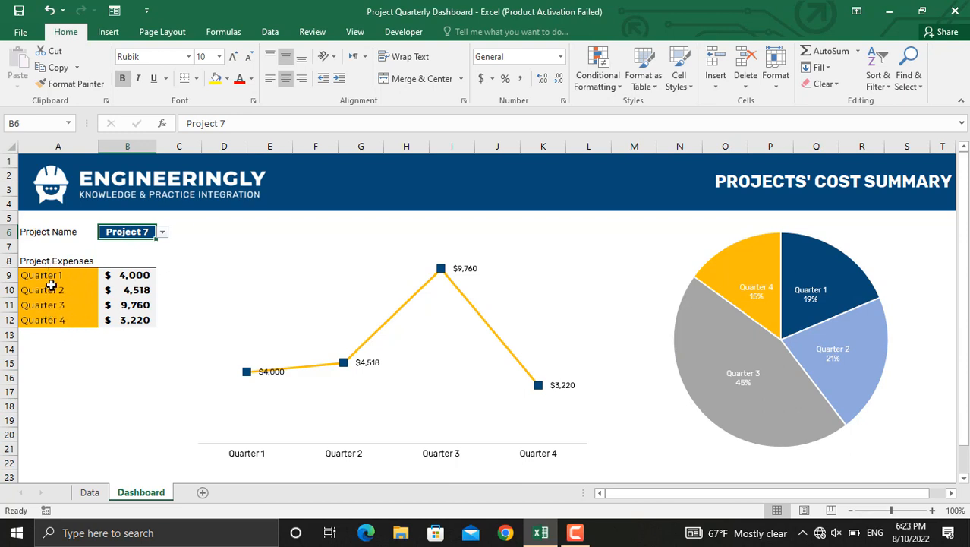
{"action": "left_click", "coordinate": [89, 492]}
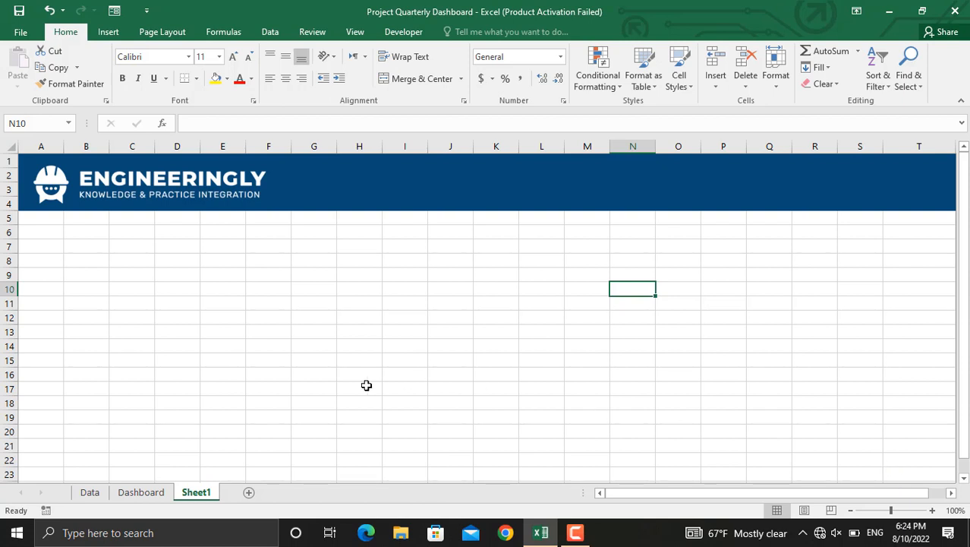
Step: Add a list data validation to cell B7 of Sheet1 with source =Data!$B$6:$K$6, and choose Project 4 from it
{"action": "left_click", "coordinate": [98, 248]}
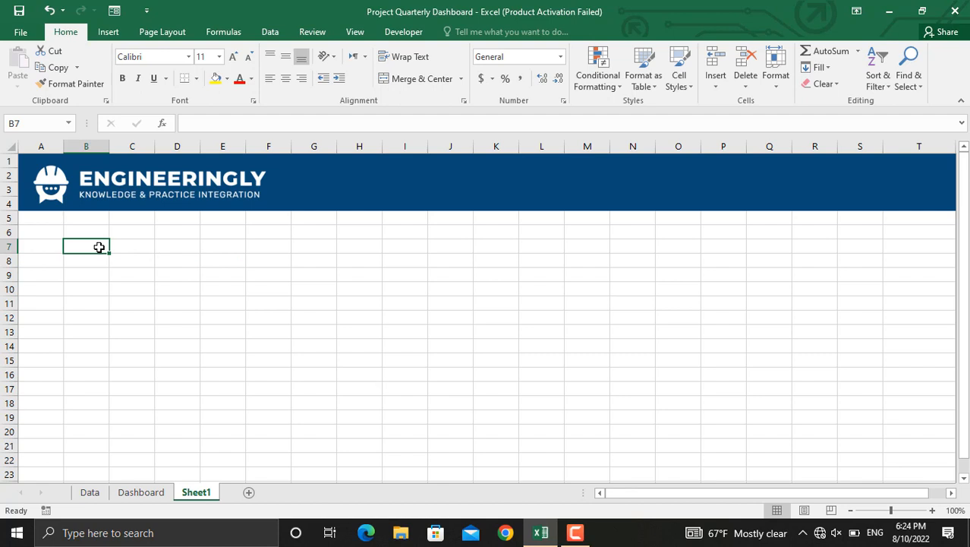
{"action": "left_click", "coordinate": [280, 34]}
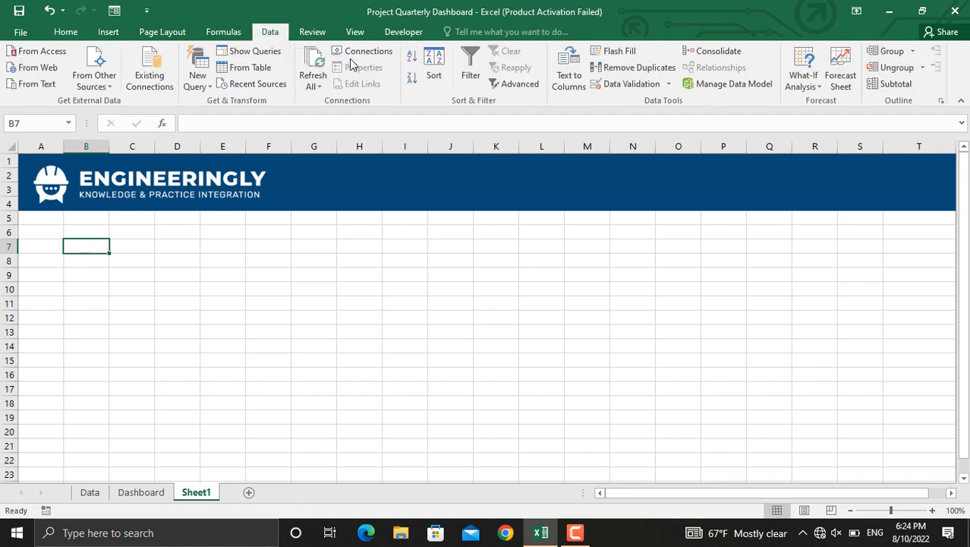
{"action": "left_click", "coordinate": [621, 89]}
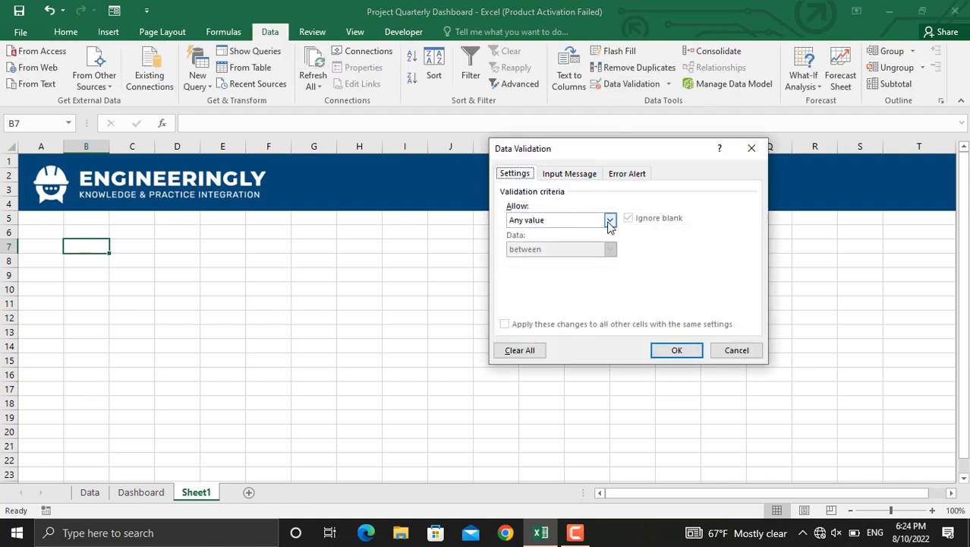
{"action": "left_click", "coordinate": [609, 220]}
{"action": "left_click", "coordinate": [585, 262]}
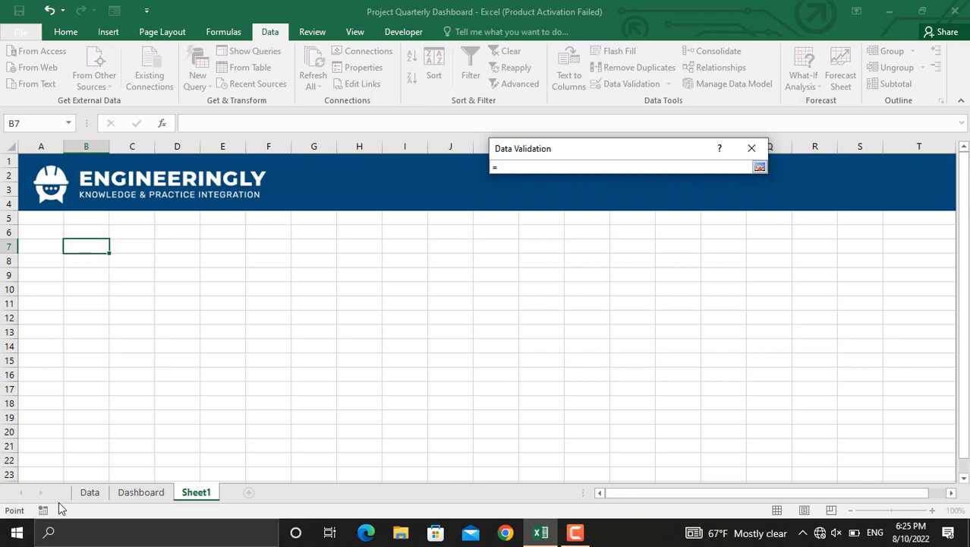
{"action": "left_click", "coordinate": [89, 494]}
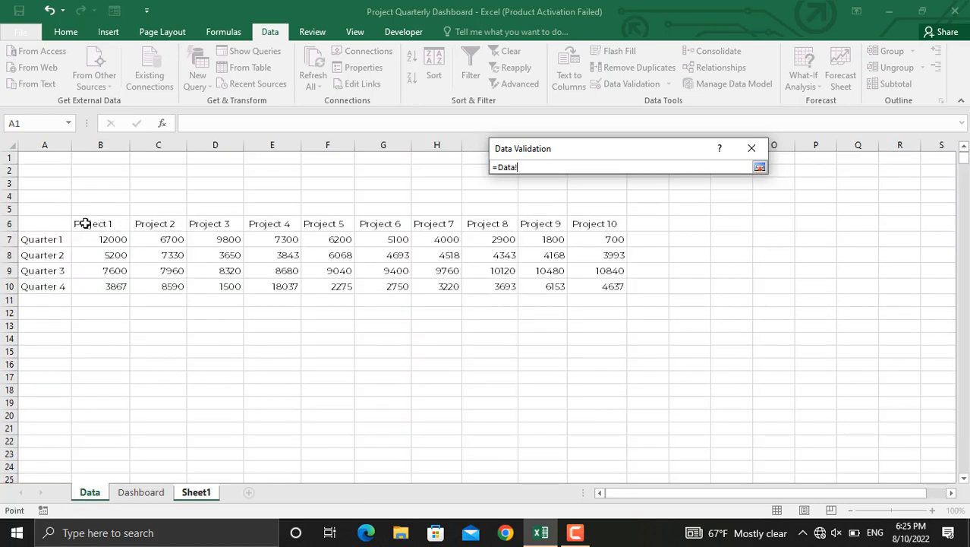
{"action": "left_click_drag", "start_coordinate": [79, 223], "coordinate": [597, 220]}
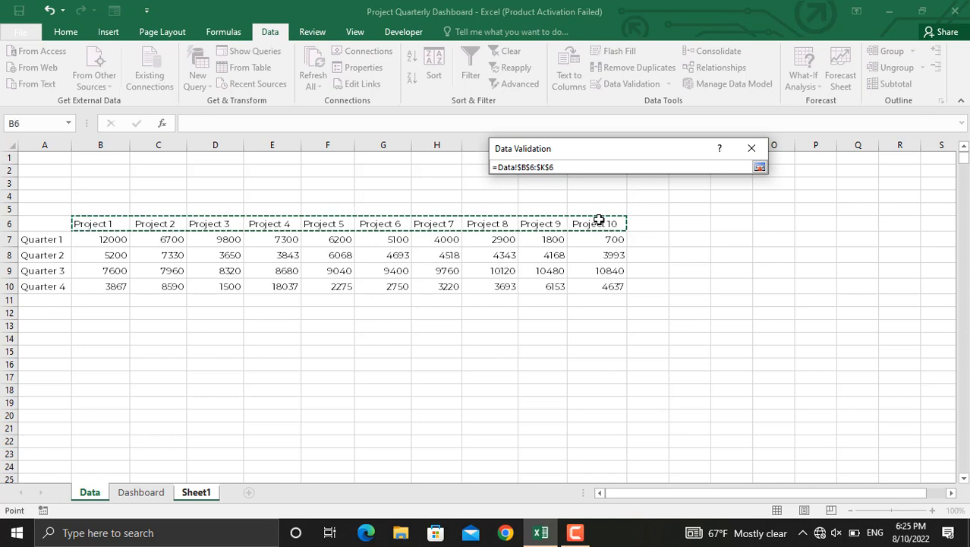
{"action": "left_click", "coordinate": [759, 166]}
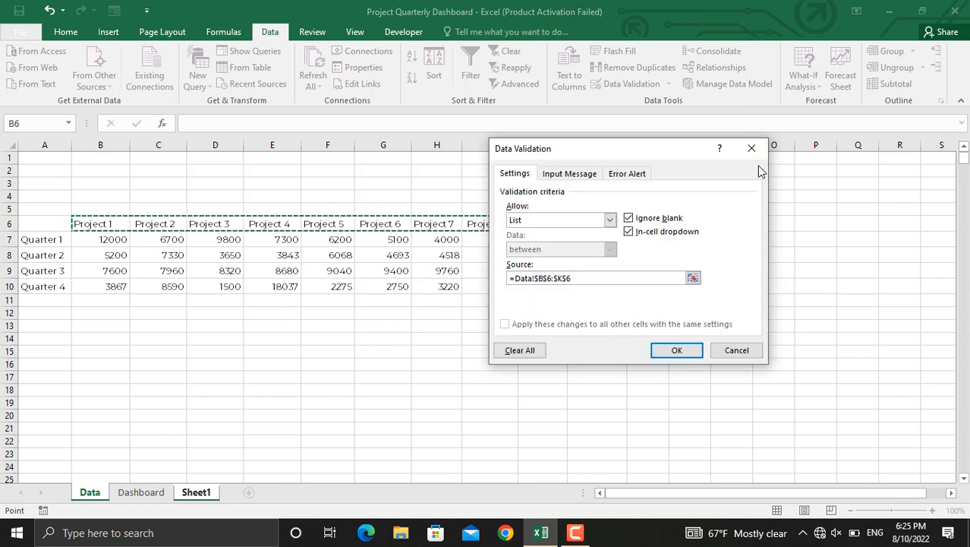
{"action": "left_click", "coordinate": [671, 355]}
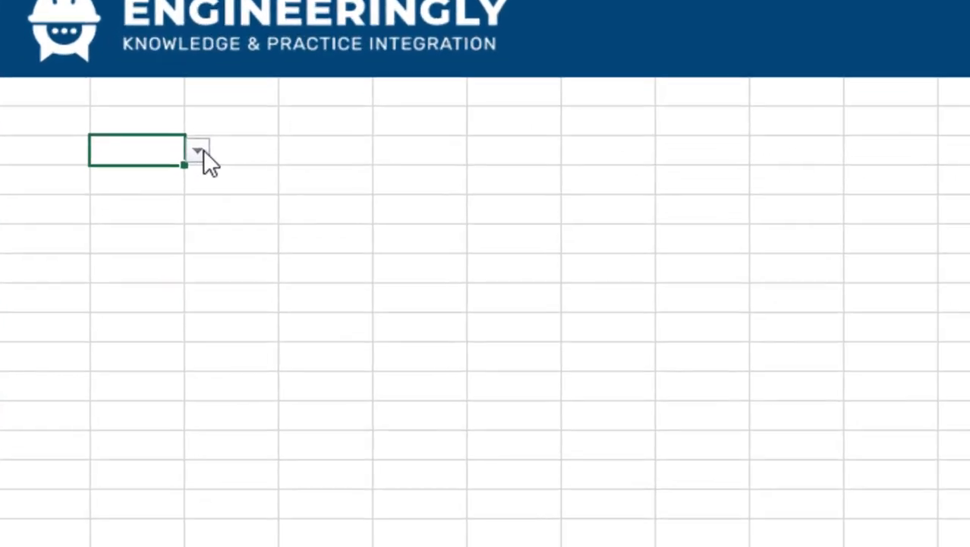
{"action": "left_click", "coordinate": [202, 152]}
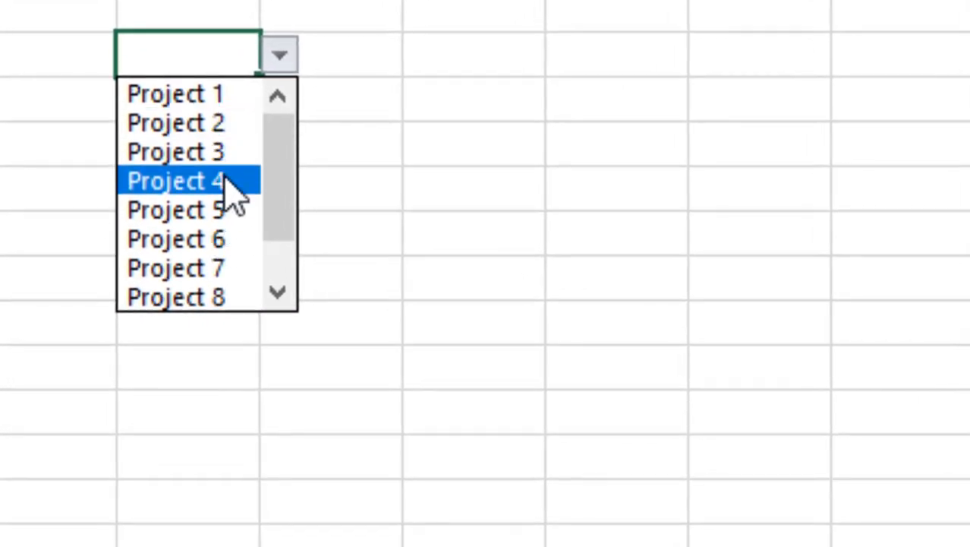
{"action": "left_click", "coordinate": [220, 183]}
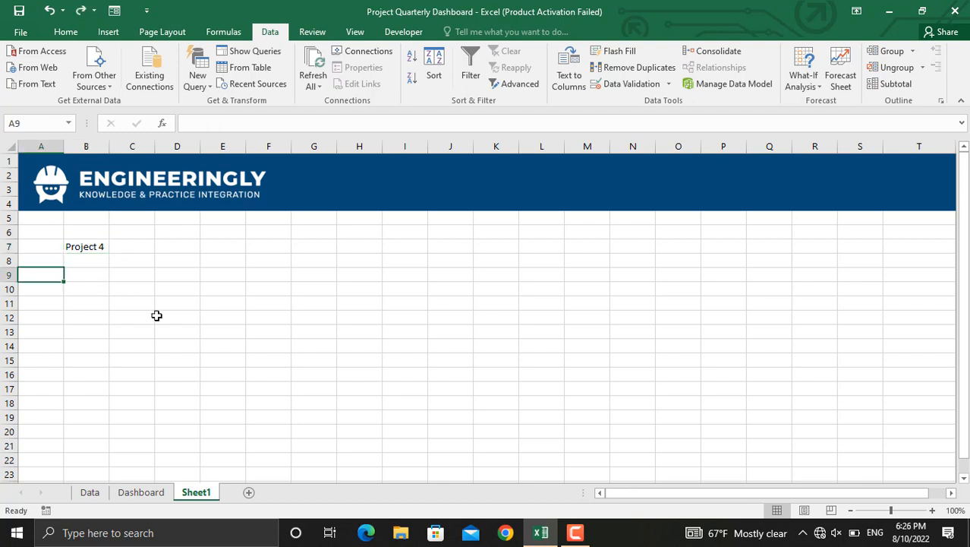
Step: Link cell A9 to the first quarter label with =Data!A7 and fill the formula down to A12
{"action": "type", "text": "="}
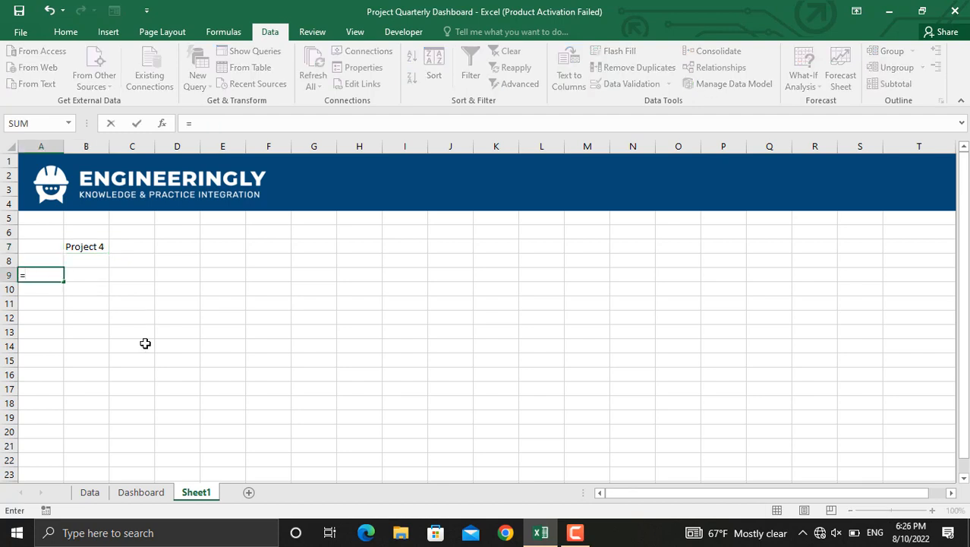
{"action": "left_click", "coordinate": [89, 493]}
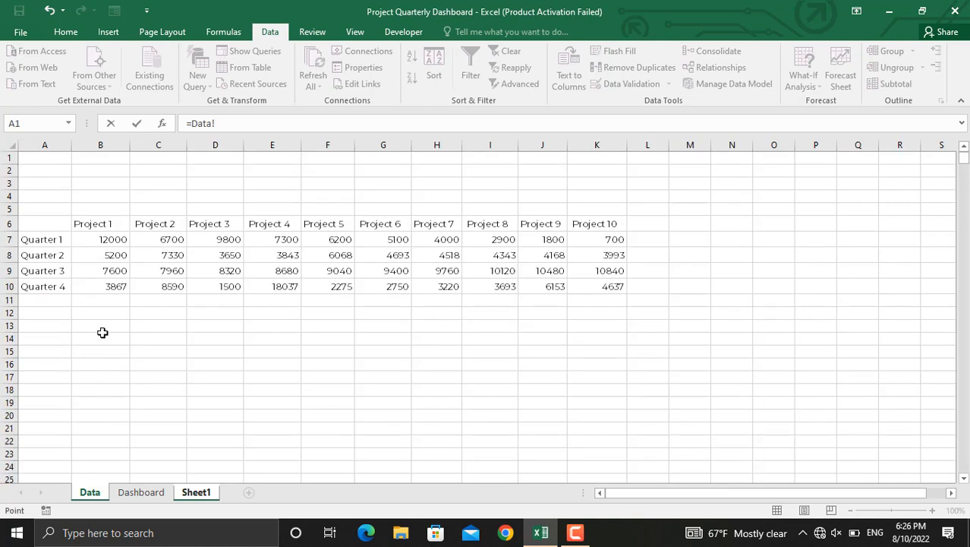
{"action": "left_click", "coordinate": [56, 239]}
{"action": "key", "text": "Return"}
{"action": "left_click", "coordinate": [59, 275]}
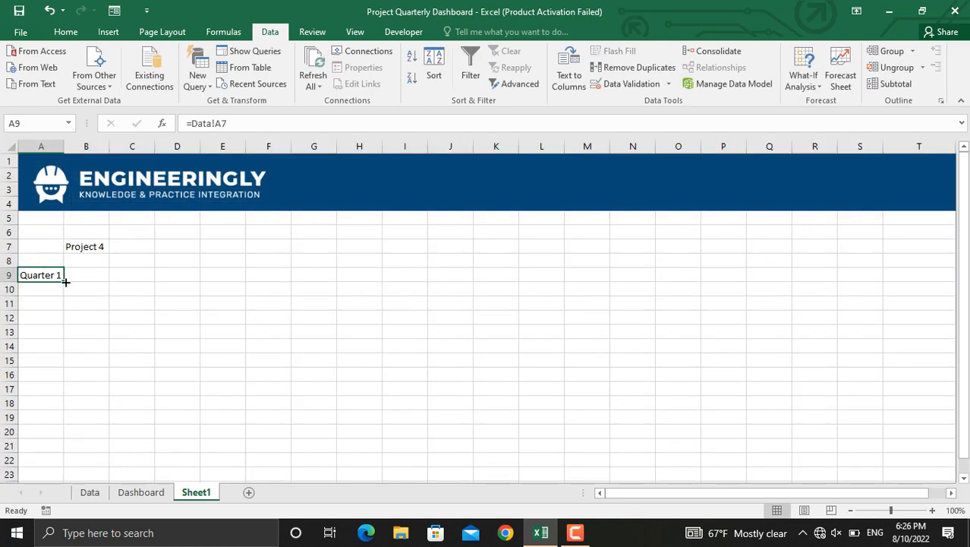
{"action": "left_click_drag", "start_coordinate": [63, 282], "coordinate": [65, 323]}
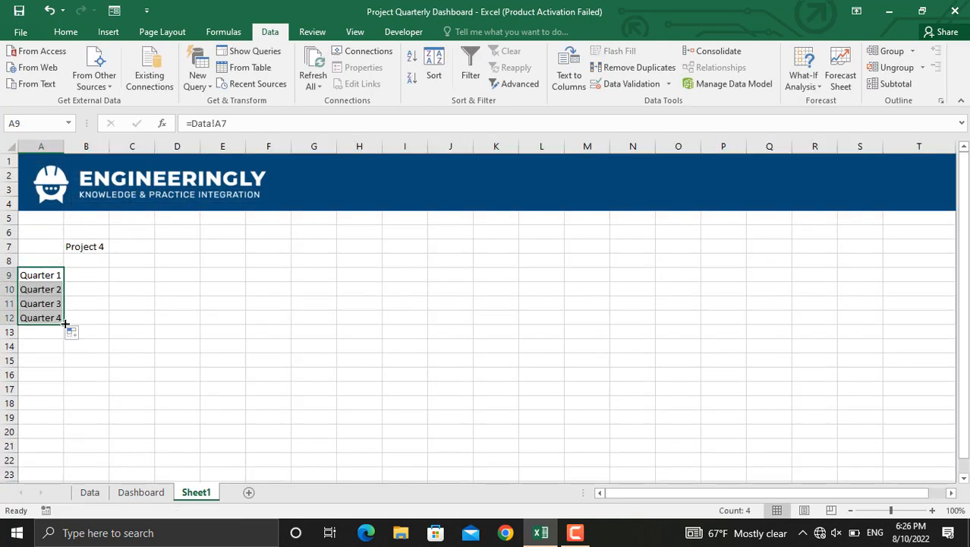
Step: Change the project selected in cell B7 to Project 5
{"action": "left_click", "coordinate": [105, 247]}
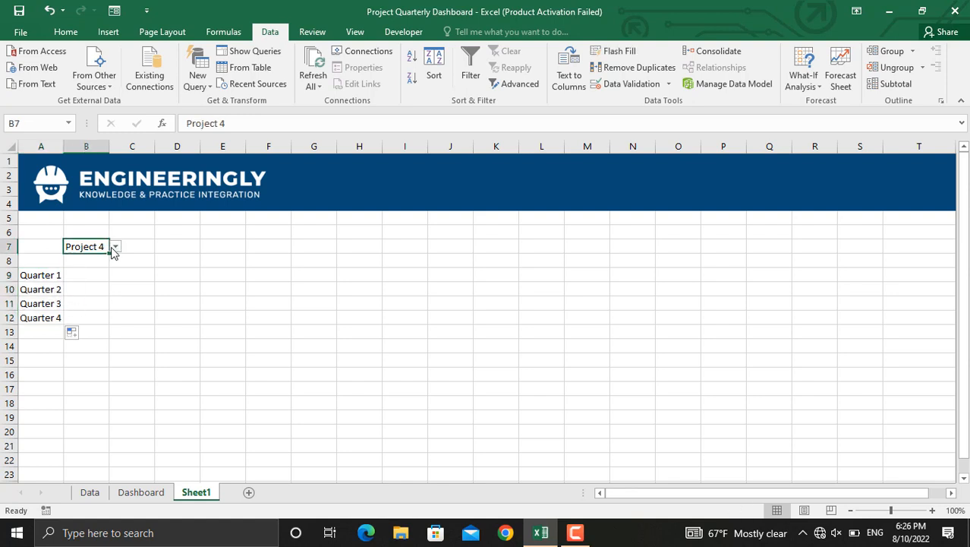
{"action": "left_click", "coordinate": [114, 246]}
{"action": "left_click", "coordinate": [97, 278]}
Step: Start an INDEX formula in cell B9 with the absolute range Data!$B$7:$K$10 as its array
{"action": "left_click", "coordinate": [93, 276]}
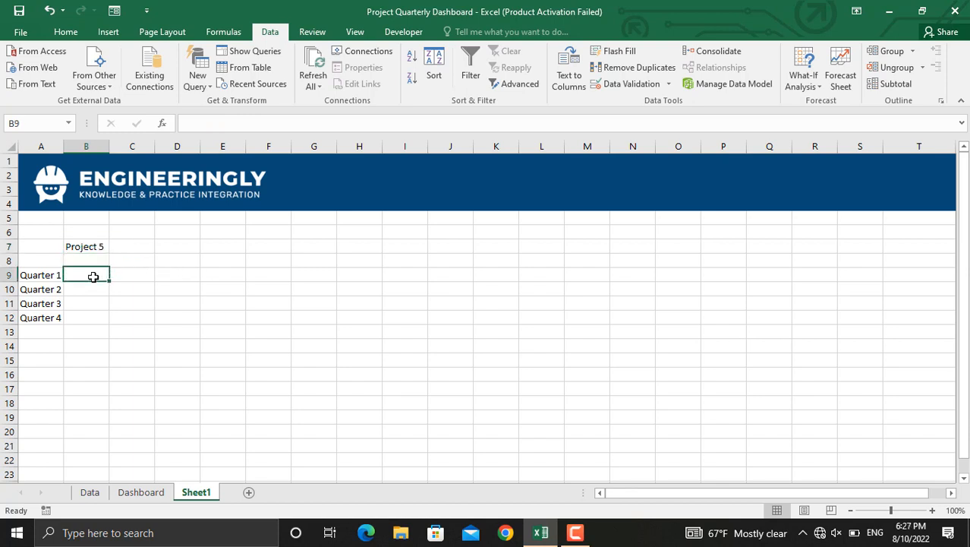
{"action": "type", "text": "="}
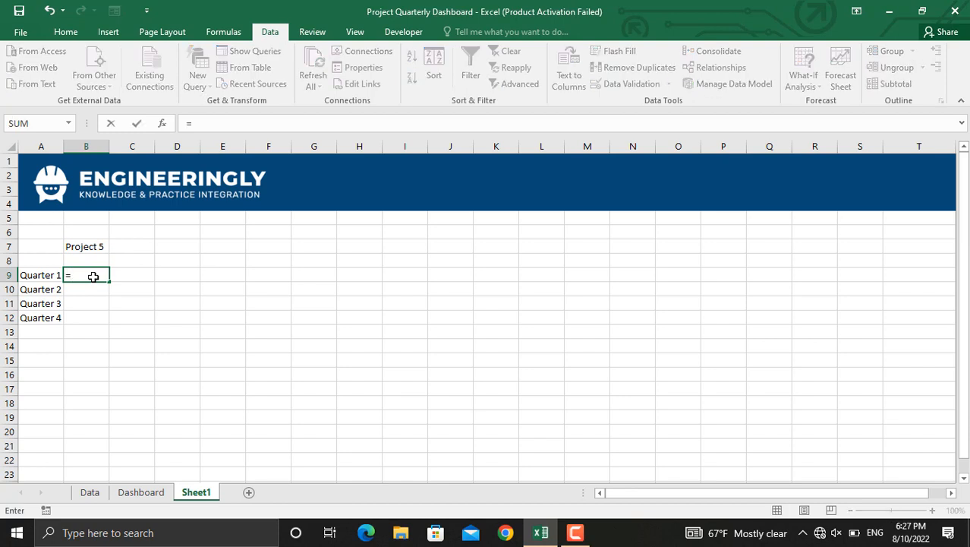
{"action": "type", "text": "index("}
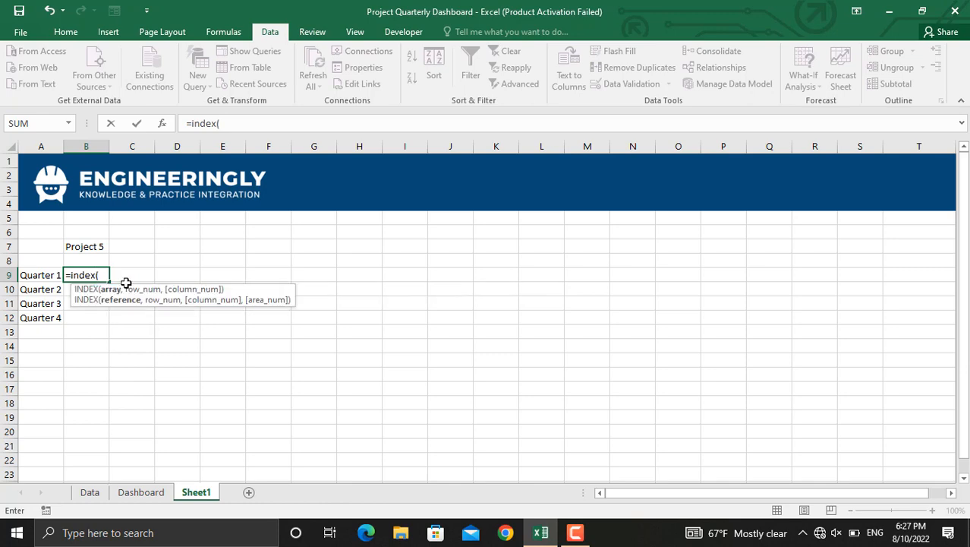
{"action": "left_click", "coordinate": [89, 492]}
{"action": "left_click_drag", "start_coordinate": [114, 240], "coordinate": [586, 286]}
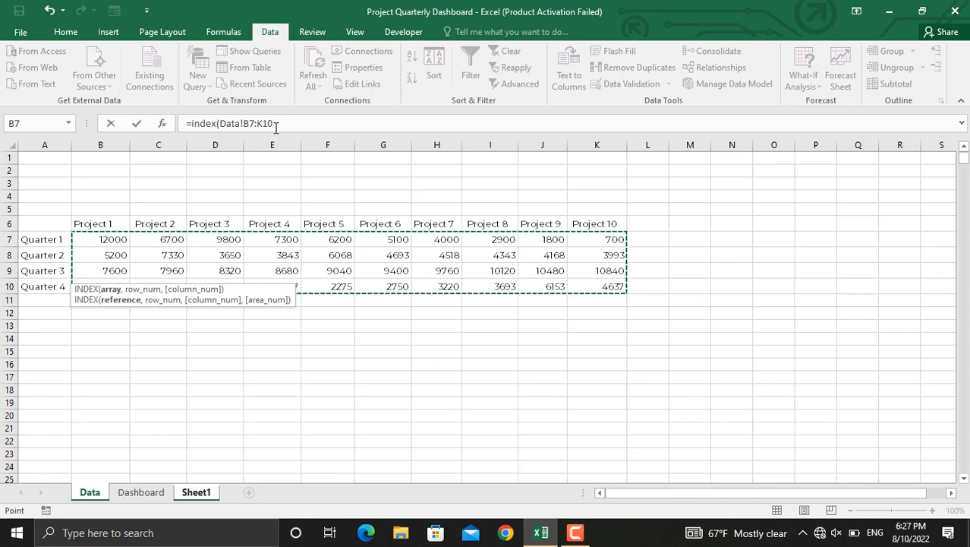
{"action": "key", "text": "F4"}
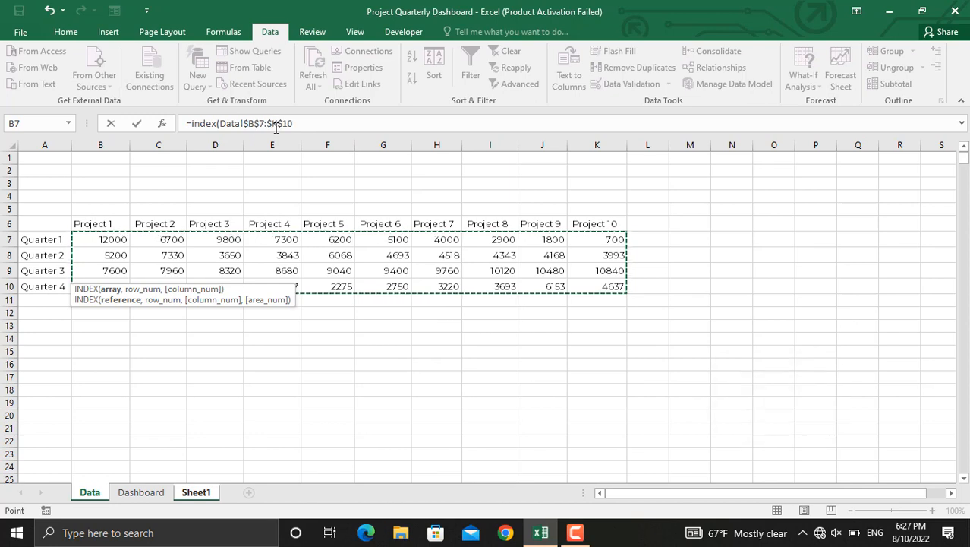
{"action": "type", "text": ","}
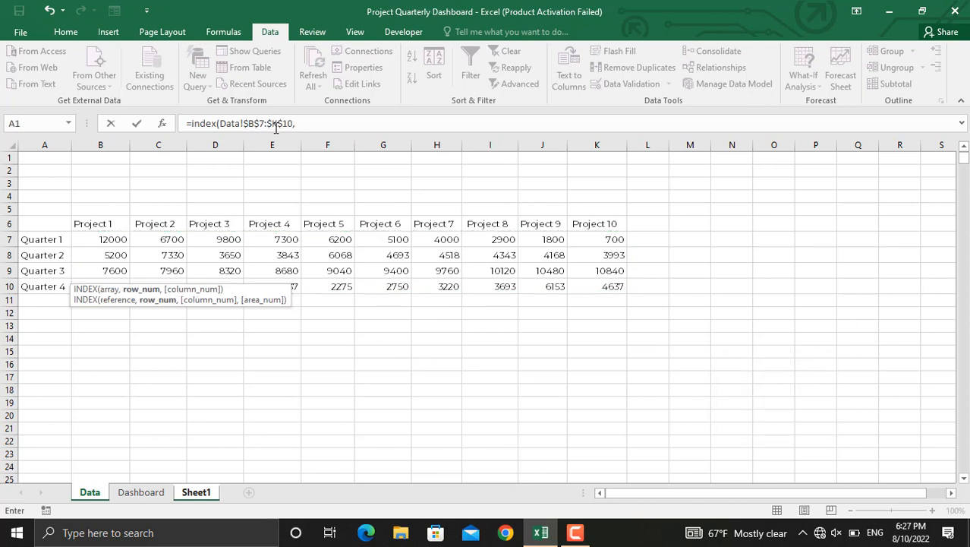
Step: Set the INDEX row number in B9 to an exact MATCH of Sheet1!A9 in Data!$A$7:$A$10, with match type 0
{"action": "type", "text": "matc"}
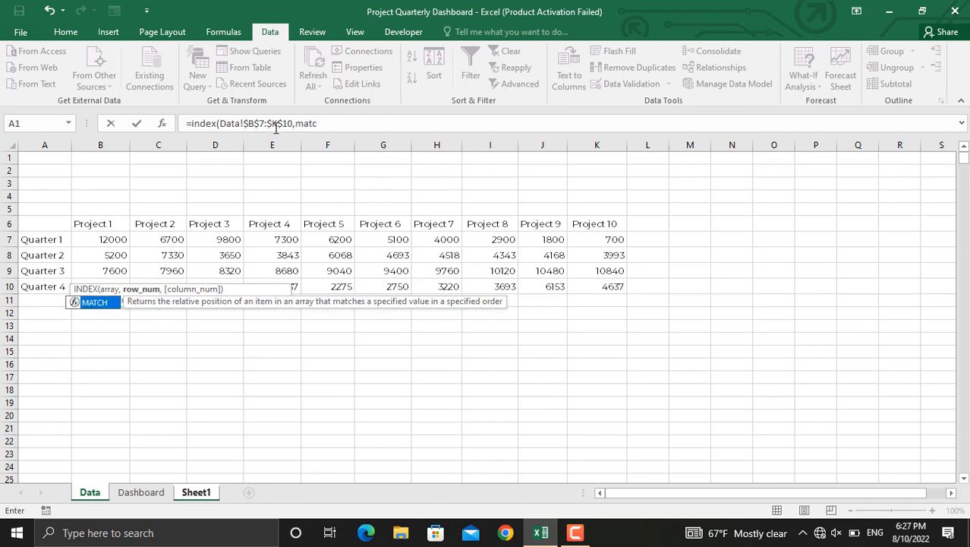
{"action": "type", "text": "h("}
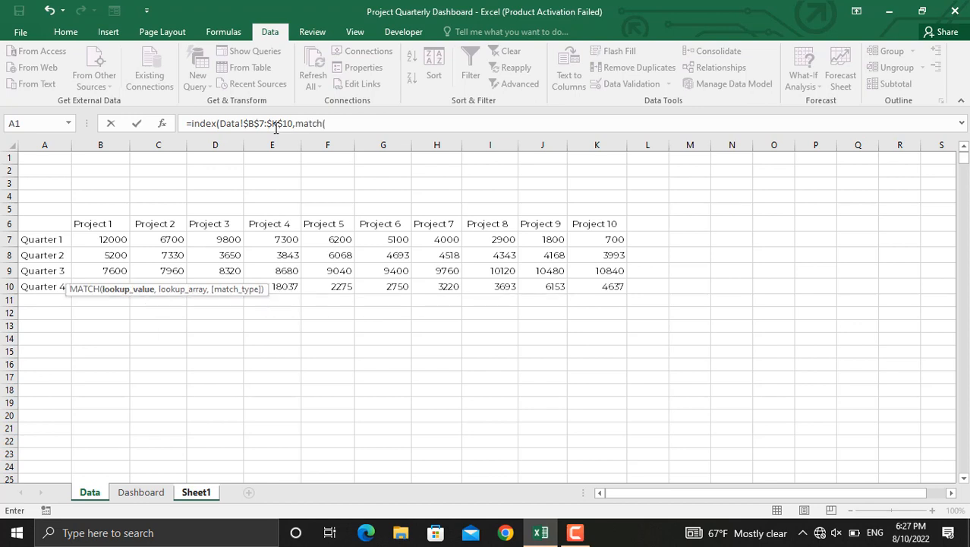
{"action": "left_click", "coordinate": [197, 495]}
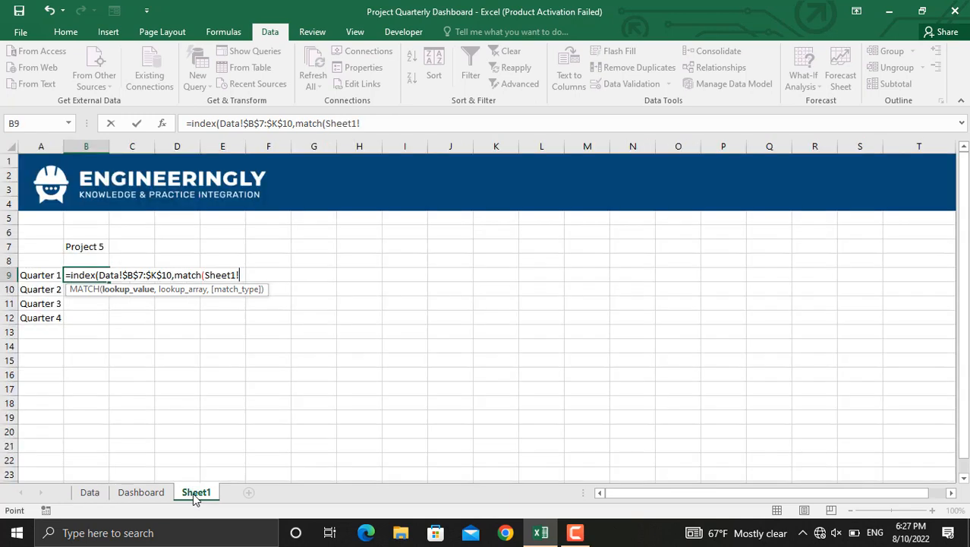
{"action": "left_click", "coordinate": [42, 276]}
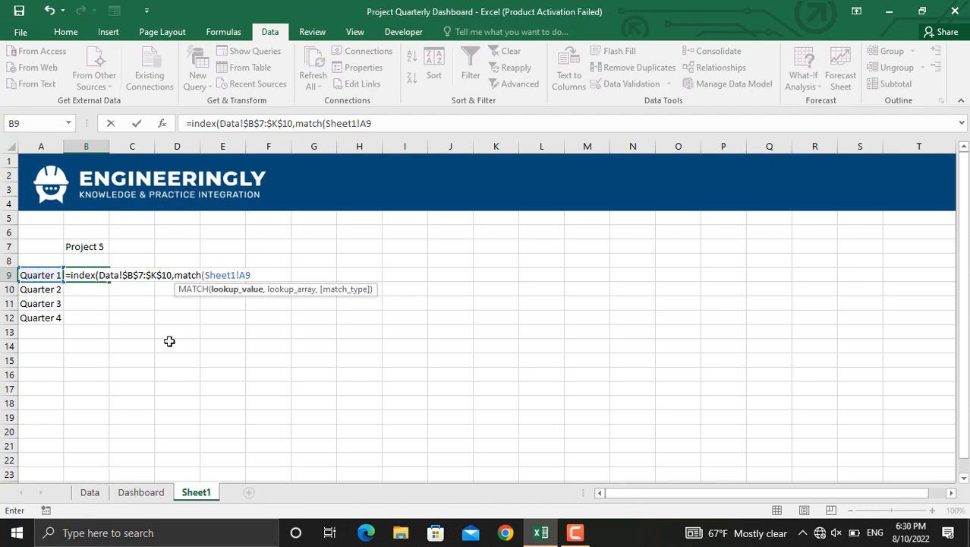
{"action": "type", "text": ","}
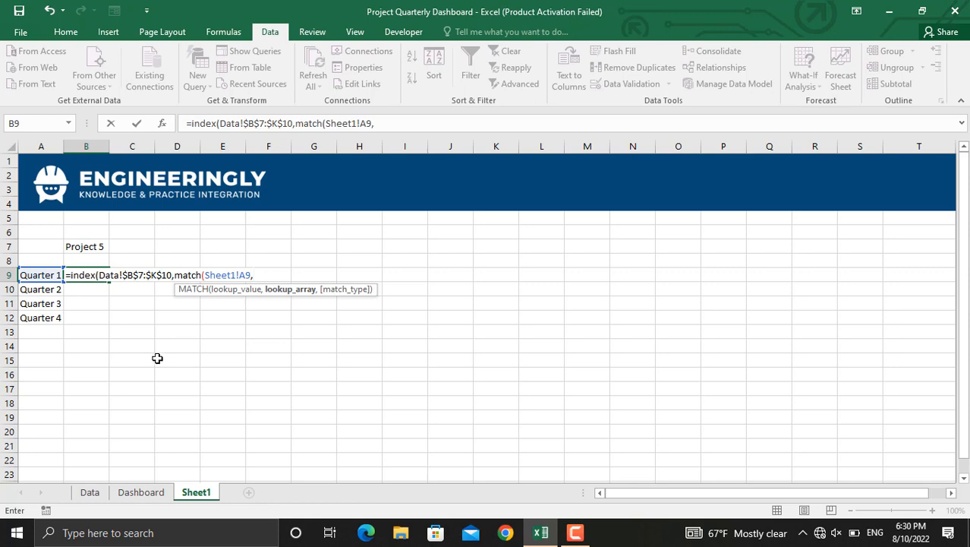
{"action": "left_click", "coordinate": [93, 493]}
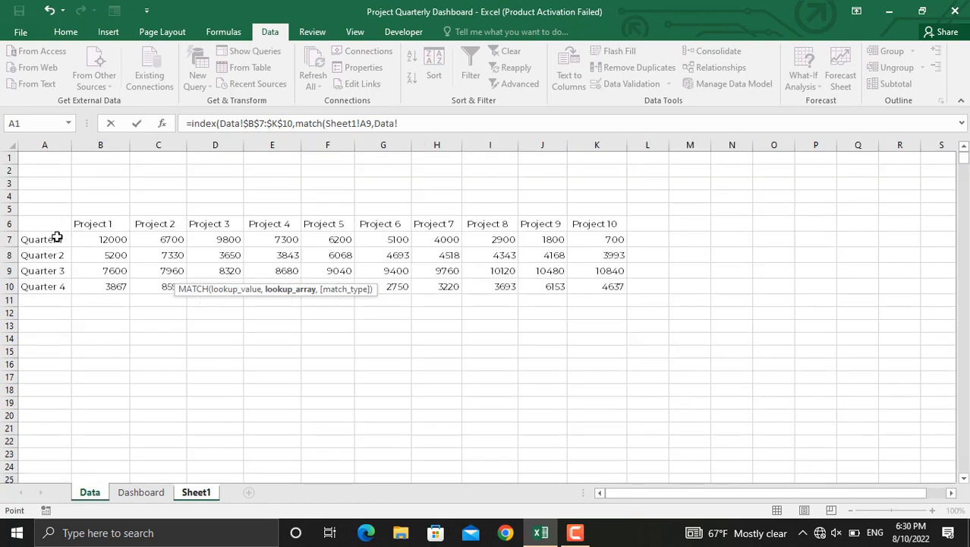
{"action": "left_click_drag", "start_coordinate": [56, 238], "coordinate": [48, 283]}
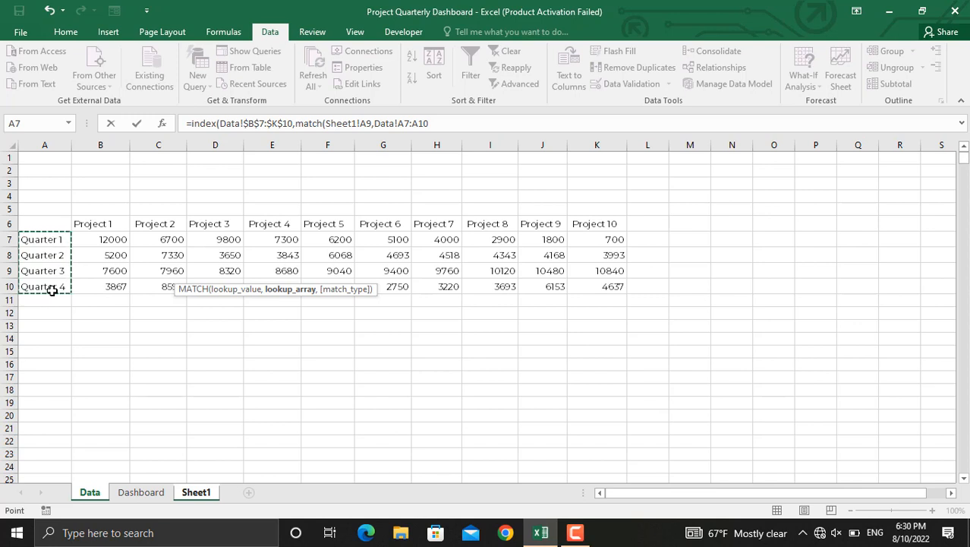
{"action": "key", "text": "F4"}
{"action": "type", "text": ","}
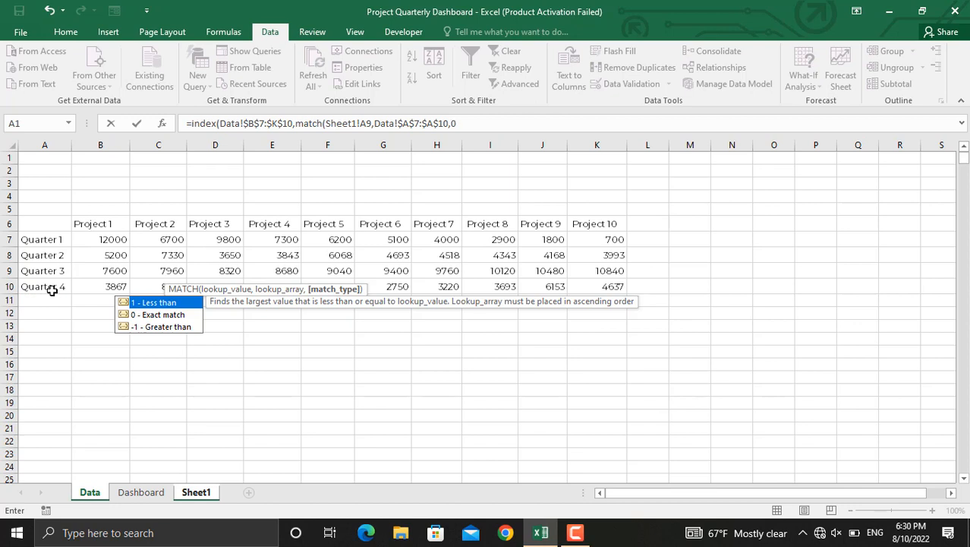
{"action": "type", "text": "0)"}
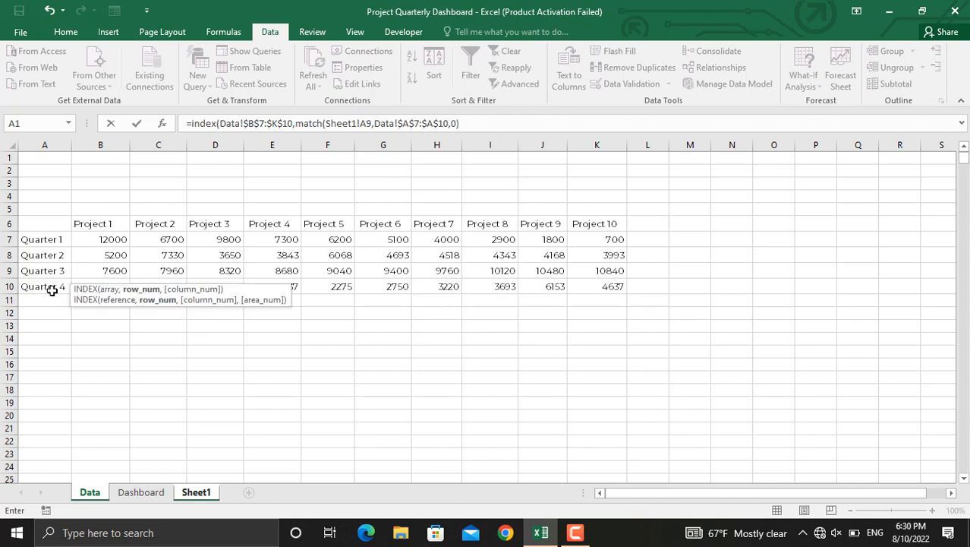
{"action": "type", "text": ","}
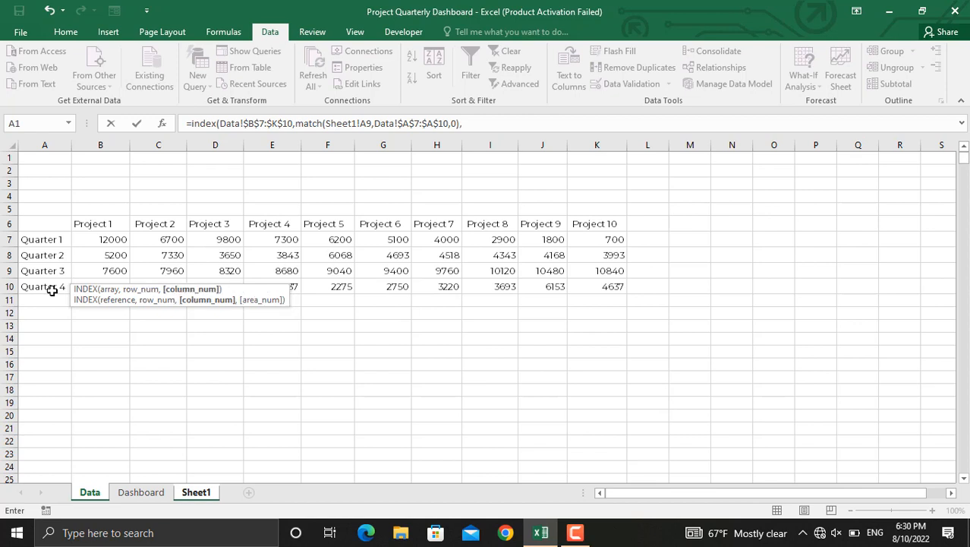
Step: Start a second MATCH as the INDEX column number, with the absolute reference Sheet1!$B$7 as its lookup value
{"action": "type", "text": "atc"}
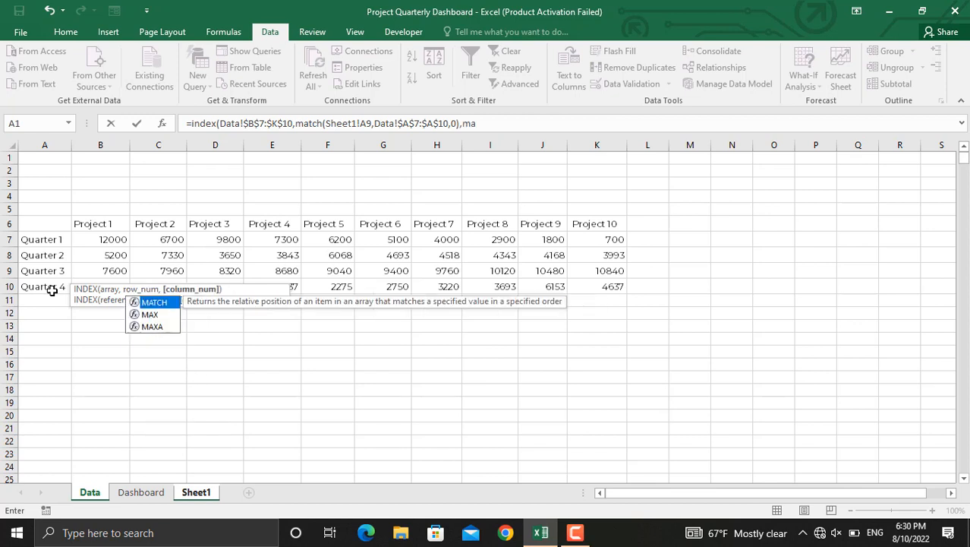
{"action": "type", "text": "h("}
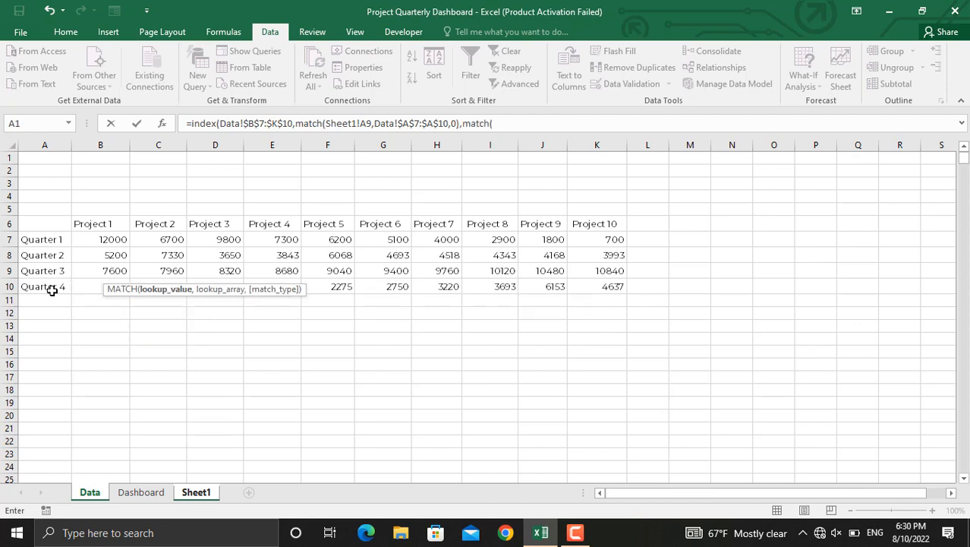
{"action": "left_click", "coordinate": [195, 492]}
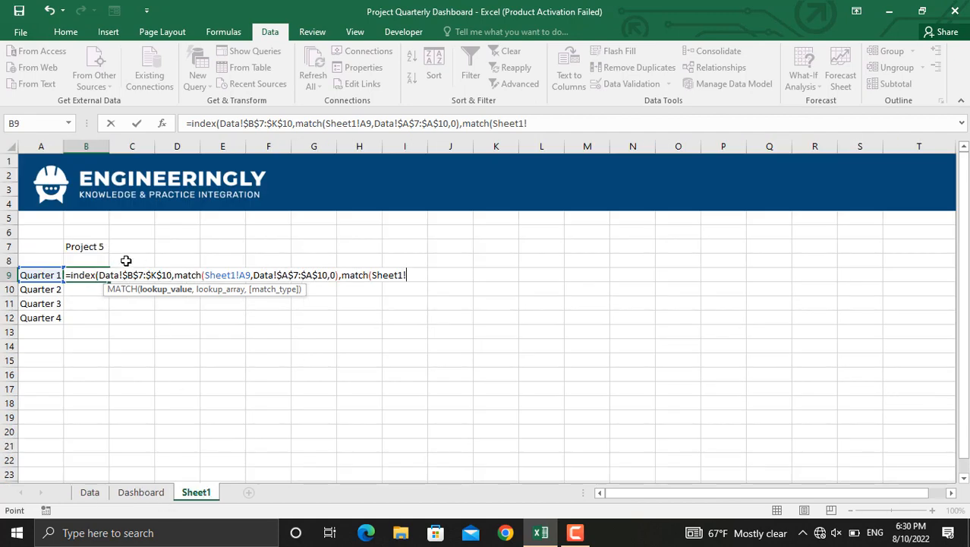
{"action": "left_click", "coordinate": [96, 246]}
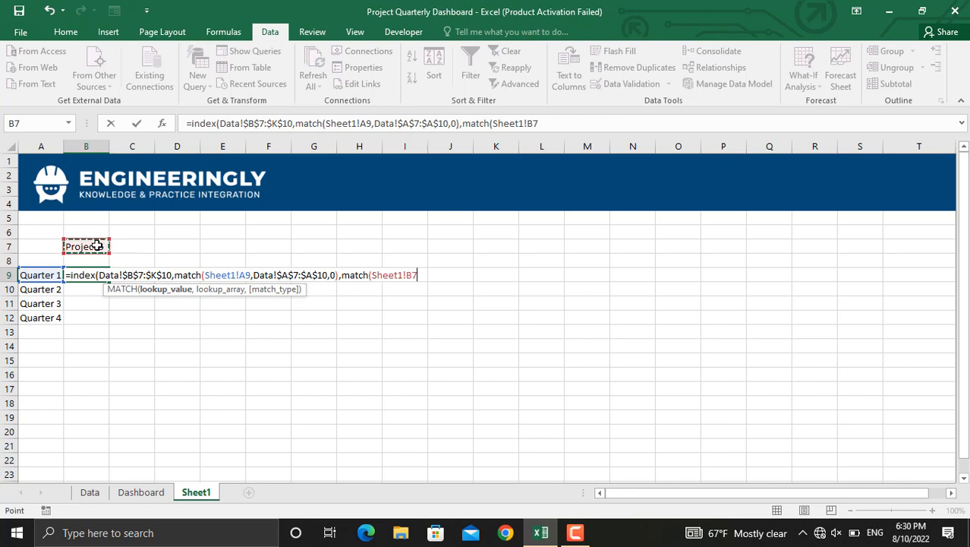
{"action": "key", "text": "ctrl+z"}
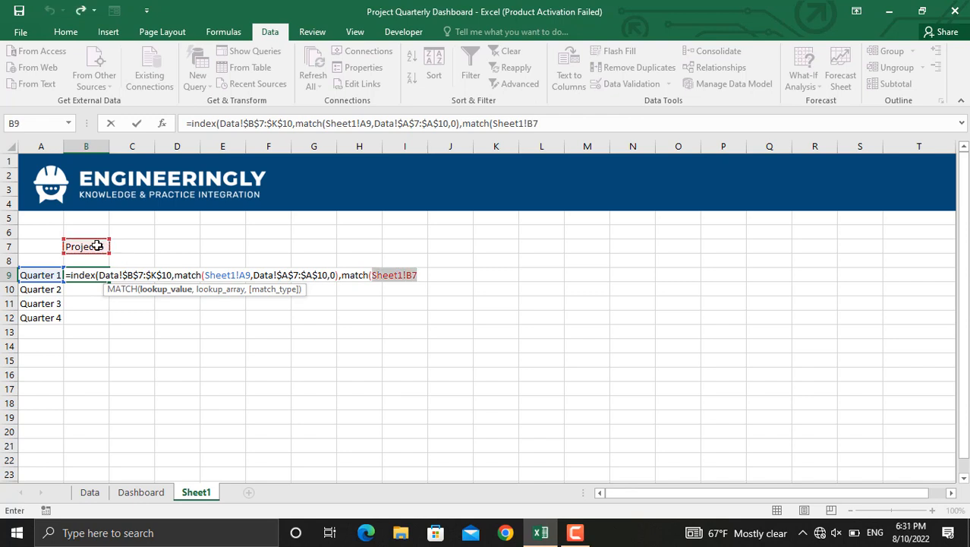
{"action": "key", "text": "F4"}
{"action": "left_click", "coordinate": [87, 246]}
{"action": "type", "text": ","}
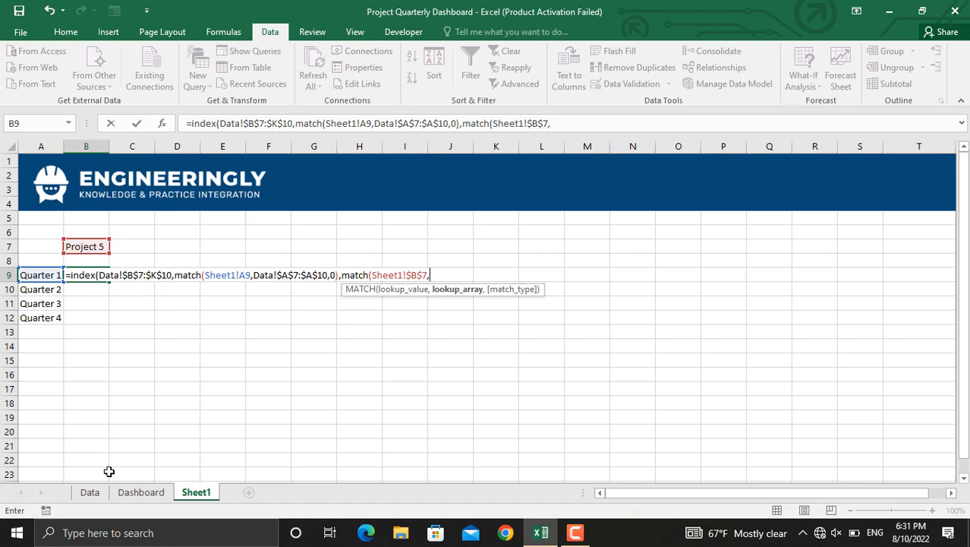
Step: Complete the second MATCH with lookup array Data!$B$6:$K$6 and match type 0, and enter the finished formula in B9
{"action": "left_click", "coordinate": [91, 492]}
{"action": "left_click_drag", "start_coordinate": [100, 221], "coordinate": [621, 220]}
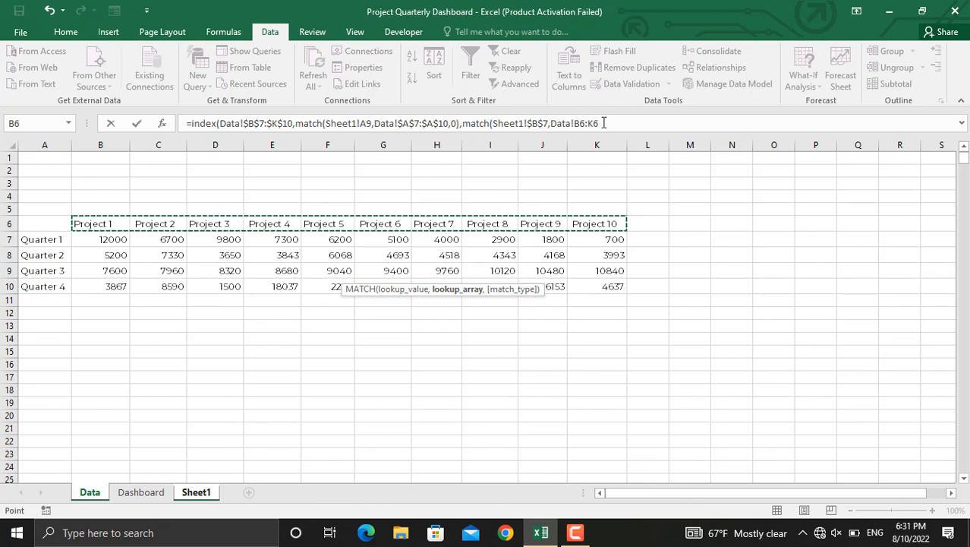
{"action": "key", "text": "F4"}
{"action": "type", "text": ","}
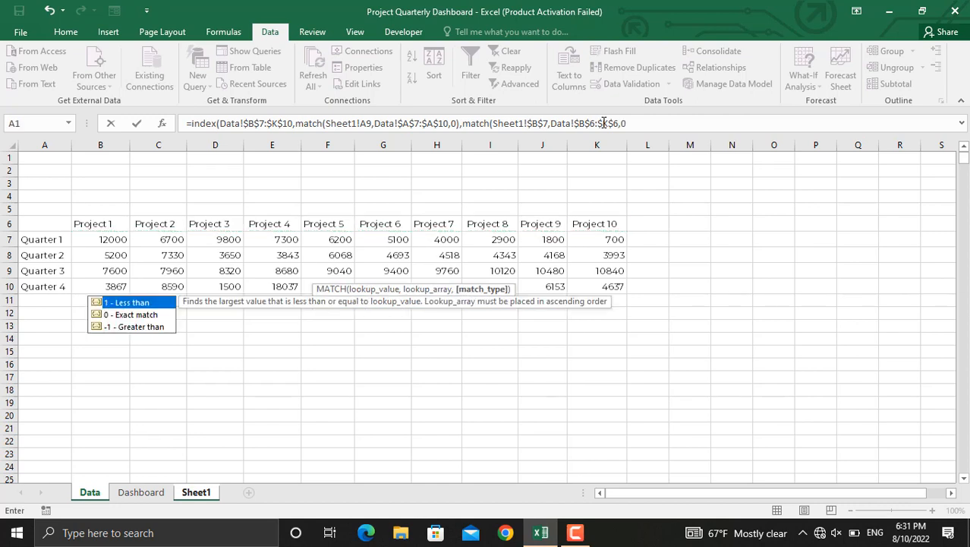
{"action": "type", "text": "0)"}
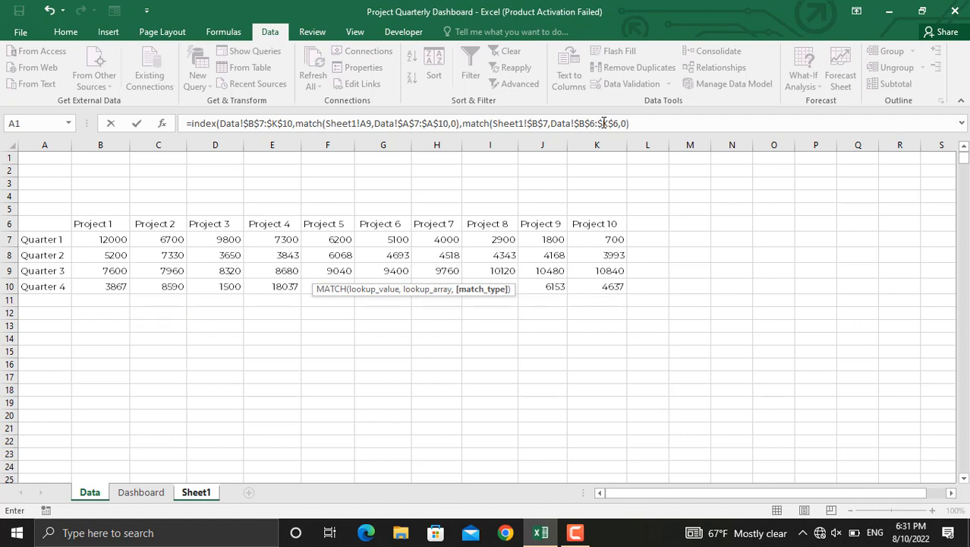
{"action": "type", "text": ")"}
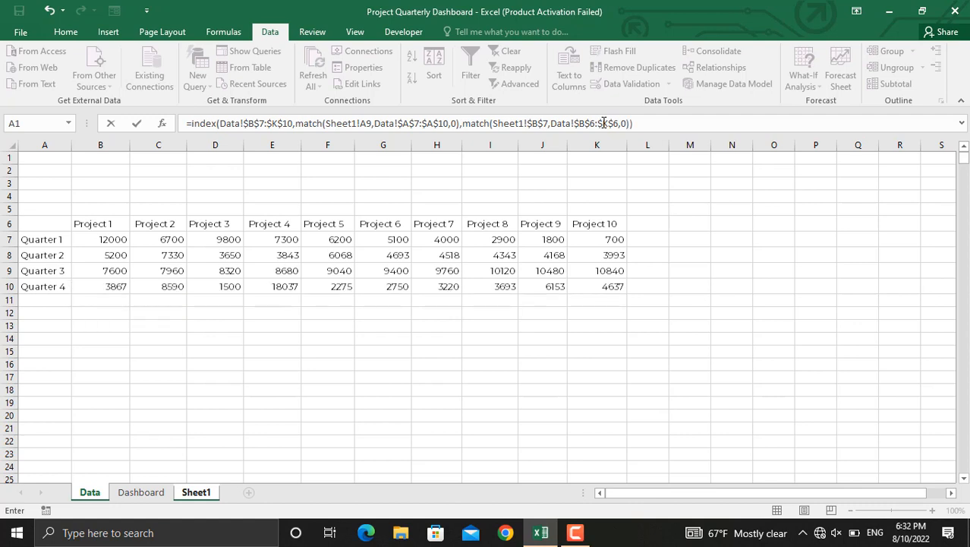
{"action": "key", "text": "Return"}
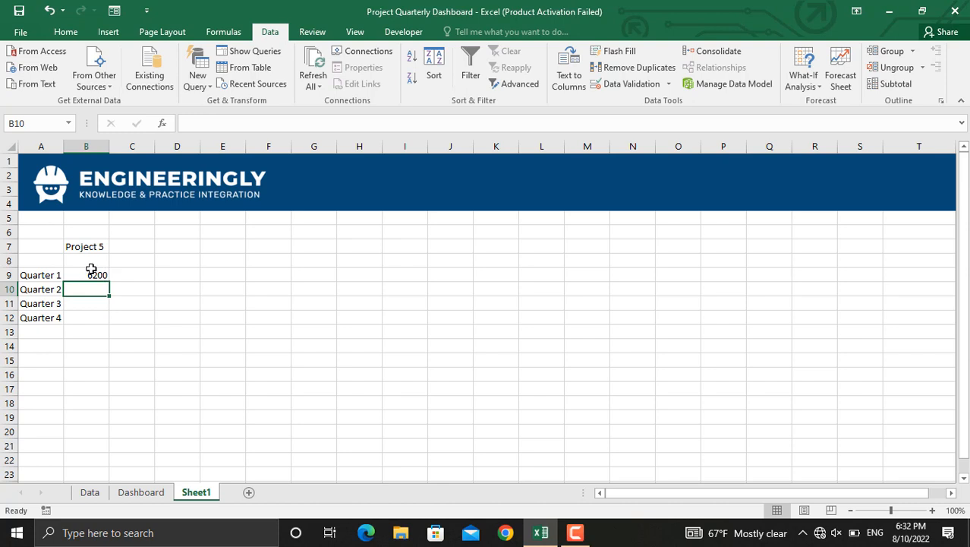
Step: Check the B9 result against Project 5 on the Data sheet, and fill the formula down to B12
{"action": "left_click", "coordinate": [88, 491]}
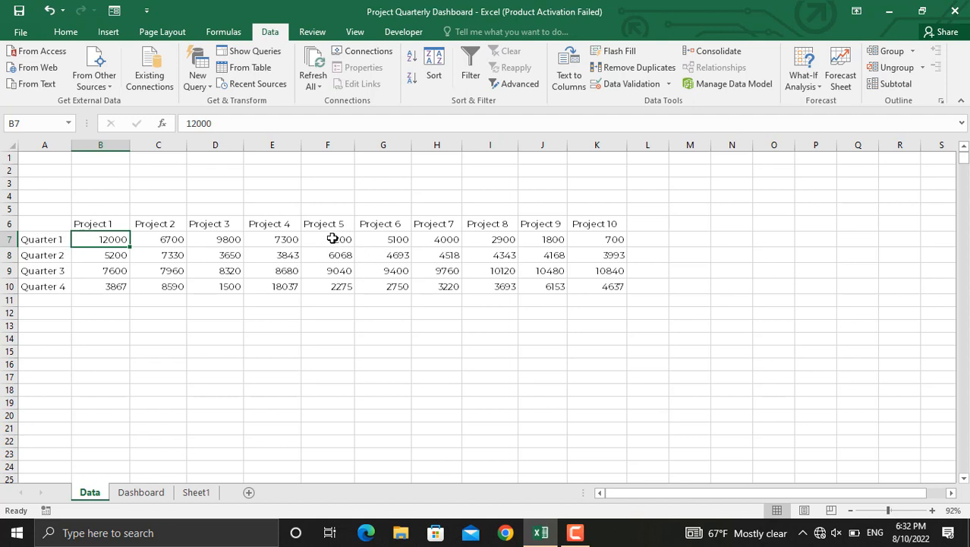
{"action": "left_click", "coordinate": [196, 492]}
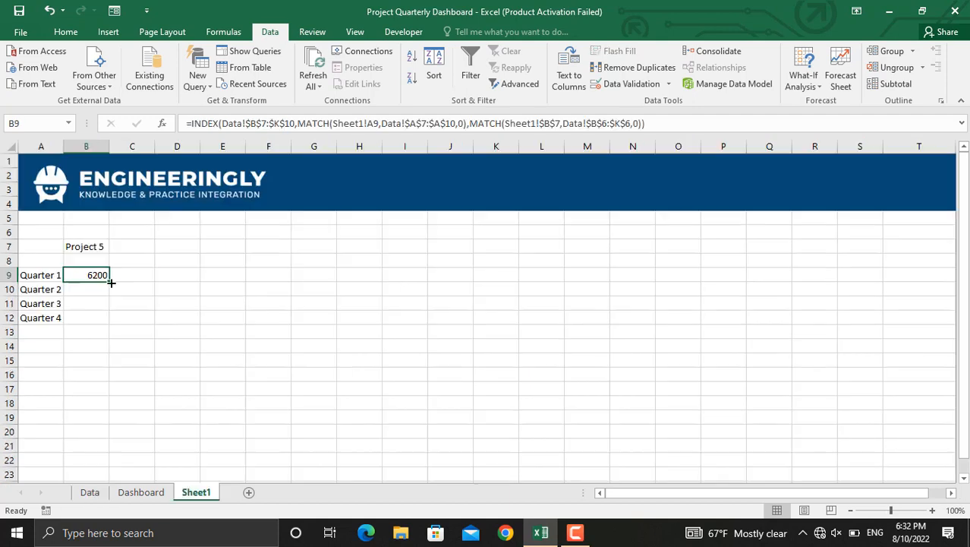
{"action": "left_click_drag", "start_coordinate": [108, 281], "coordinate": [107, 325]}
Step: Change the project in cell B7 to Project 3 and compare its quarterly costs with the Data sheet
{"action": "left_click", "coordinate": [97, 245]}
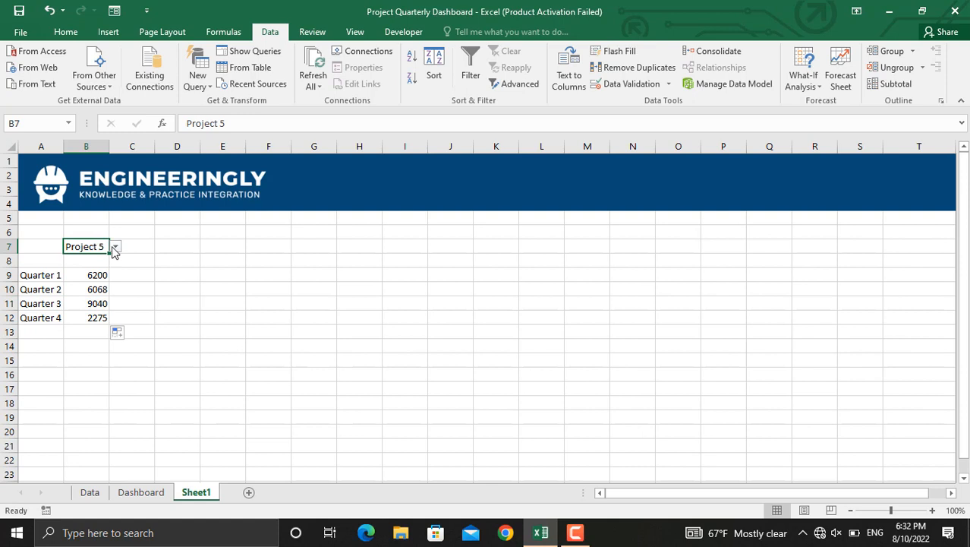
{"action": "left_click", "coordinate": [115, 246]}
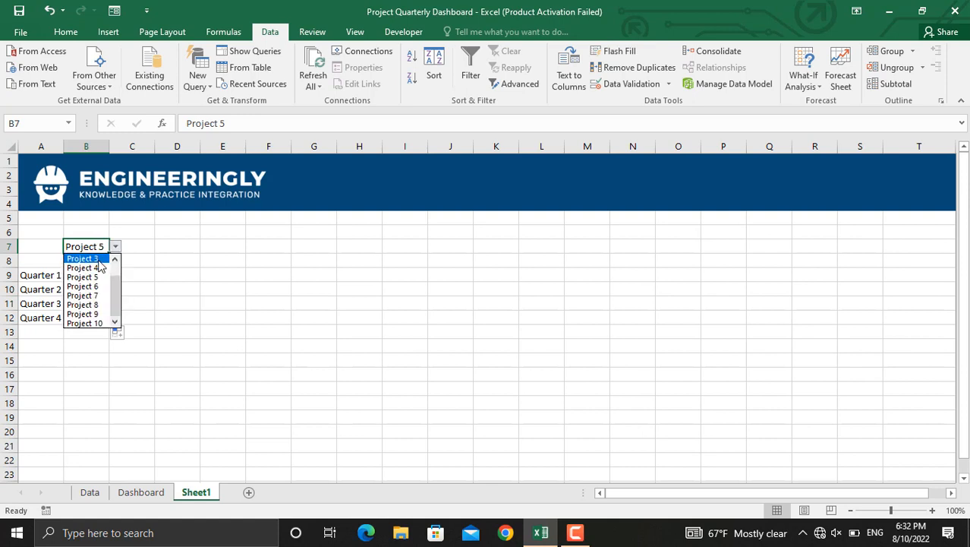
{"action": "left_click", "coordinate": [99, 259]}
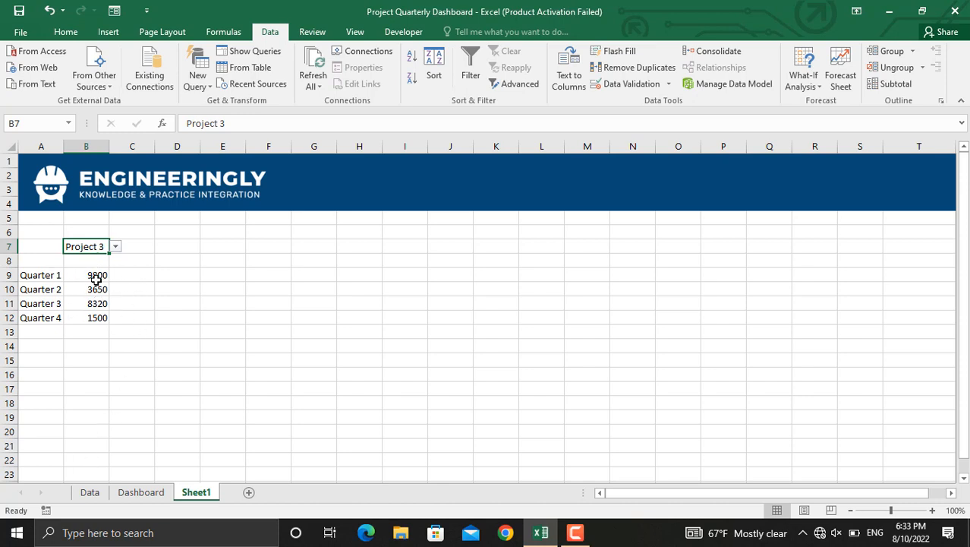
{"action": "left_click", "coordinate": [90, 492]}
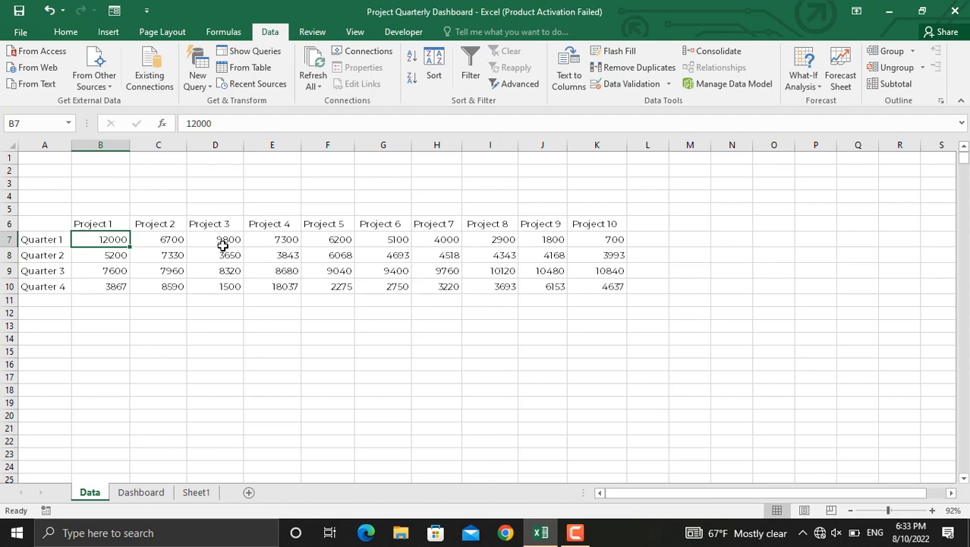
{"action": "key", "text": "ctrl+Page_Down"}
{"action": "key", "text": "ctrl+Page_Down"}
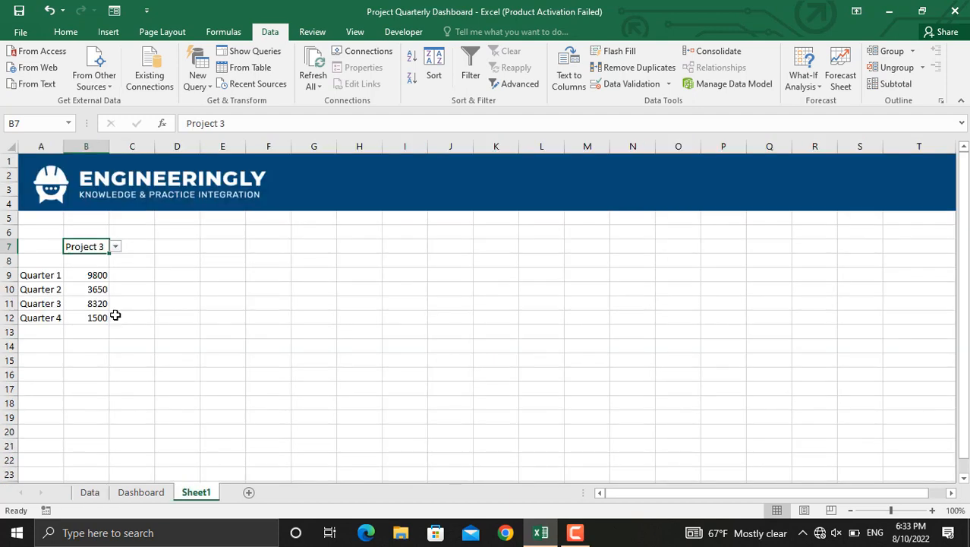
{"action": "key", "text": "Right"}
{"action": "key", "text": "Right"}
{"action": "key", "text": "Right"}
{"action": "key", "text": "Down"}
{"action": "key", "text": "Down"}
{"action": "key", "text": "Down"}
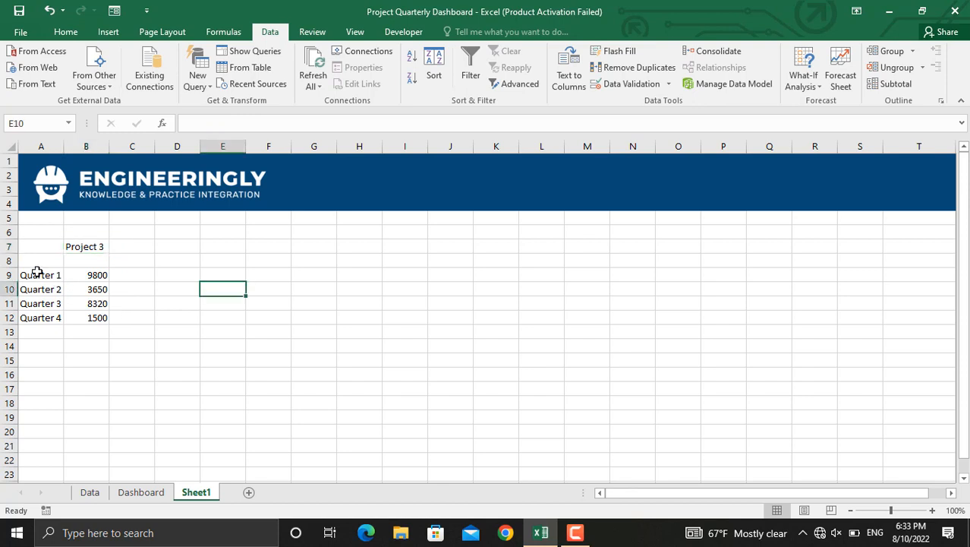
Step: Insert a line chart of the quarterly costs from the range A9:B12 on Sheet1
{"action": "left_click_drag", "start_coordinate": [36, 272], "coordinate": [91, 319]}
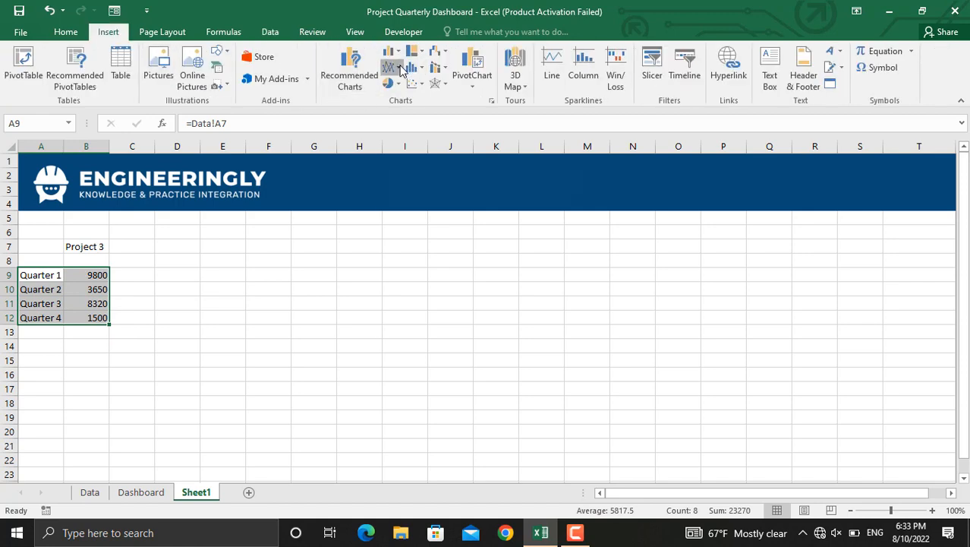
{"action": "left_click", "coordinate": [402, 70]}
{"action": "left_click", "coordinate": [402, 108]}
Step: Change the project in cell B7 to Project 6 to test the line chart
{"action": "left_click", "coordinate": [102, 248]}
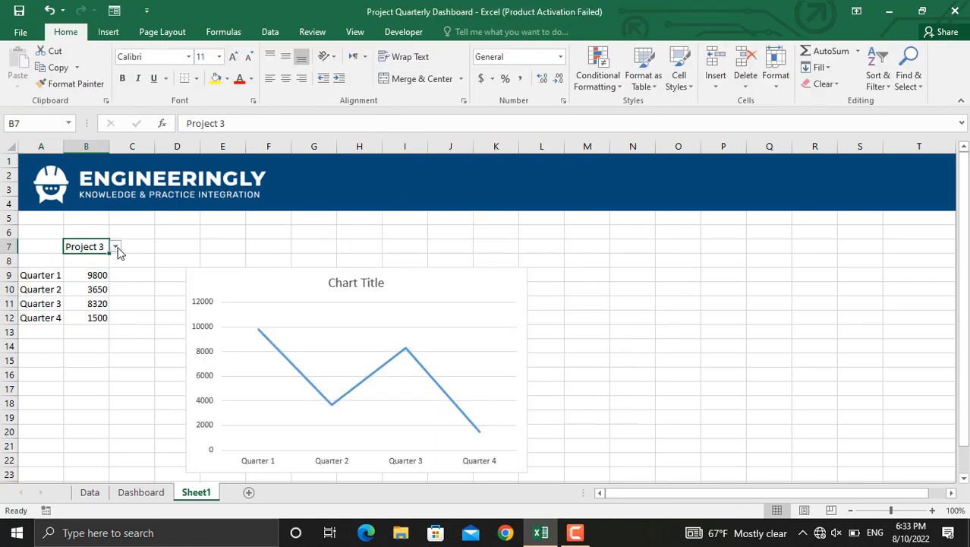
{"action": "left_click", "coordinate": [116, 248]}
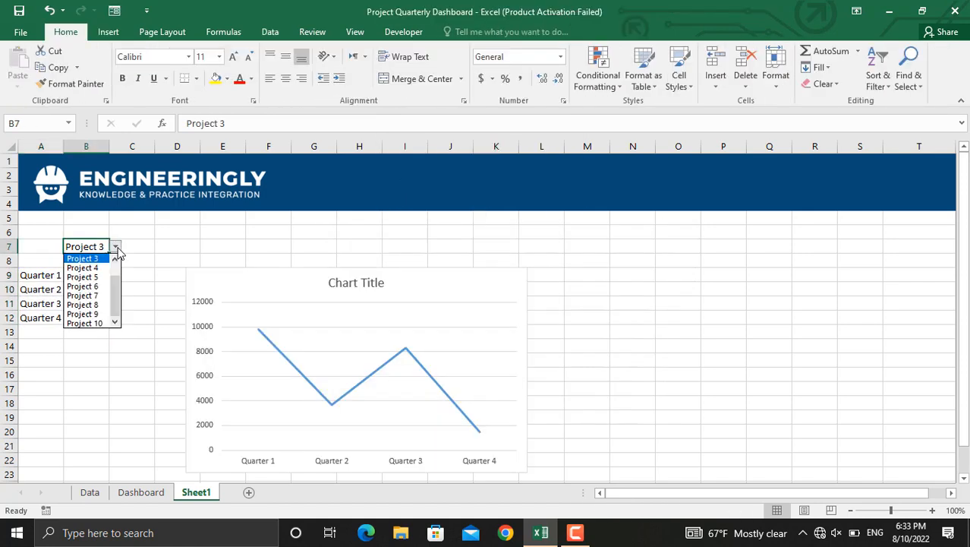
{"action": "left_click", "coordinate": [83, 286]}
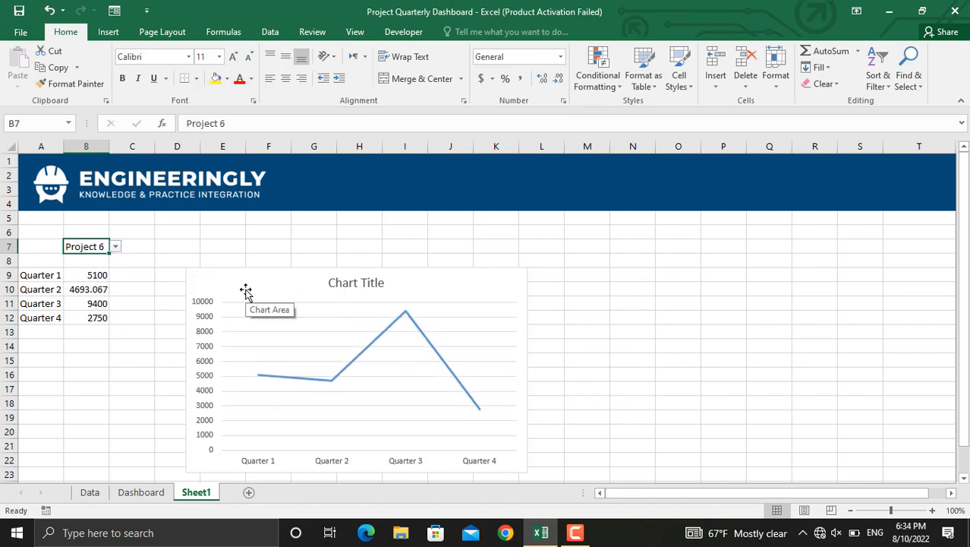
Step: Insert a 2-D pie chart of the quarterly costs from A9:B12 and place it beside the line chart
{"action": "left_click_drag", "start_coordinate": [42, 275], "coordinate": [89, 317]}
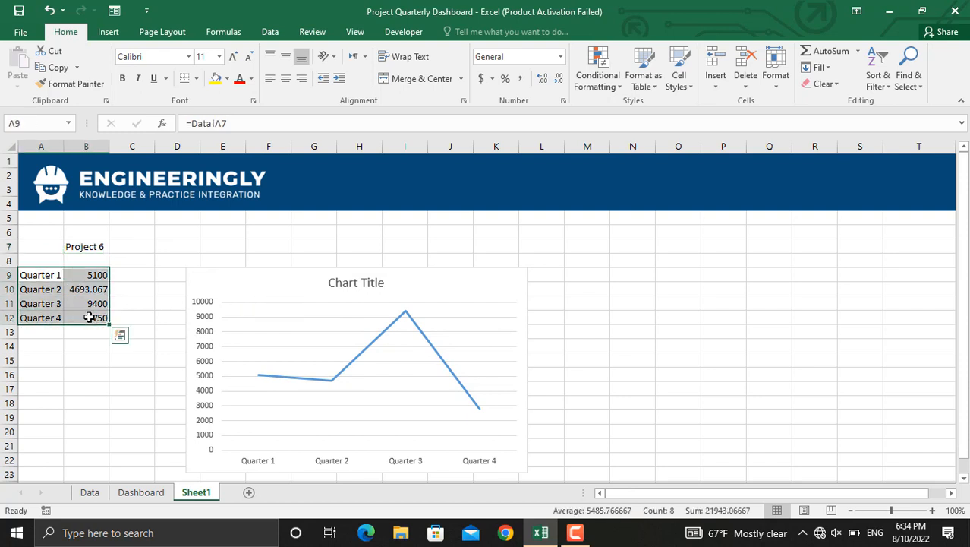
{"action": "left_click", "coordinate": [114, 34]}
{"action": "left_click", "coordinate": [391, 83]}
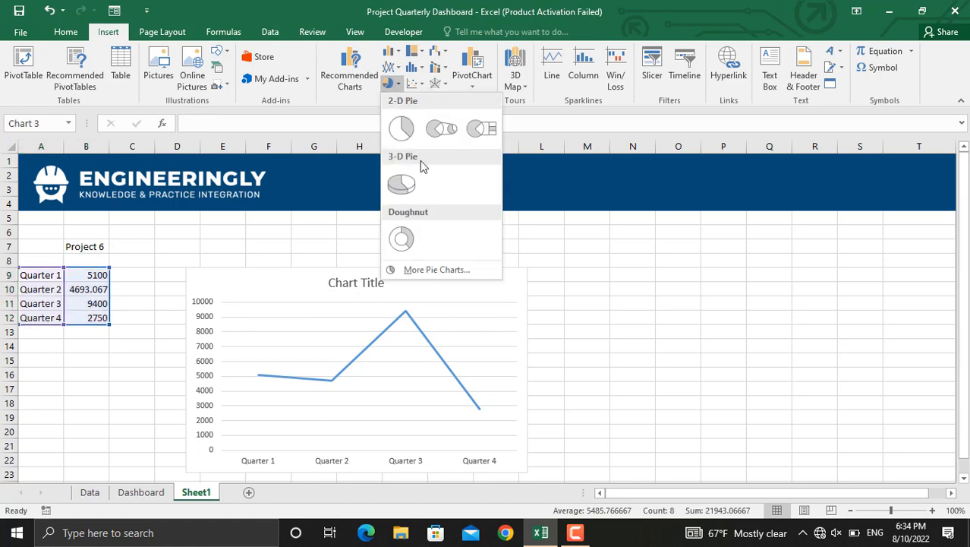
{"action": "left_click", "coordinate": [401, 130]}
{"action": "left_click_drag", "start_coordinate": [503, 220], "coordinate": [760, 264]}
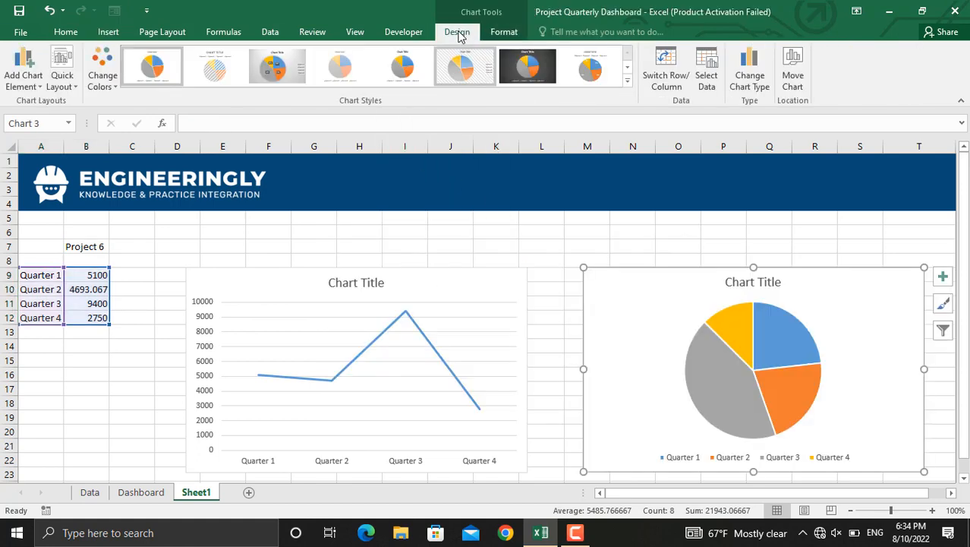
Step: Add centered data labels to the pie chart
{"action": "left_click", "coordinate": [23, 76]}
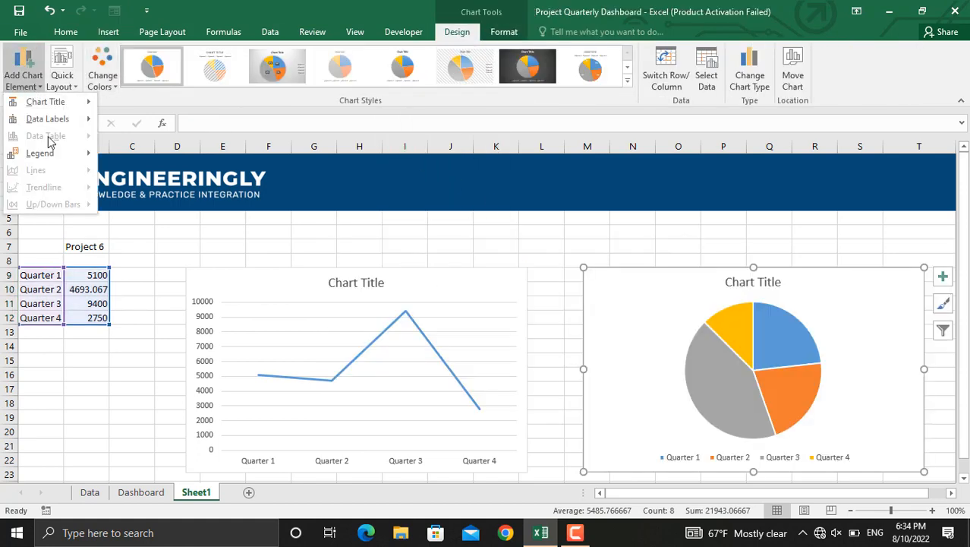
{"action": "mouse_move", "coordinate": [47, 118]}
{"action": "left_click", "coordinate": [147, 158]}
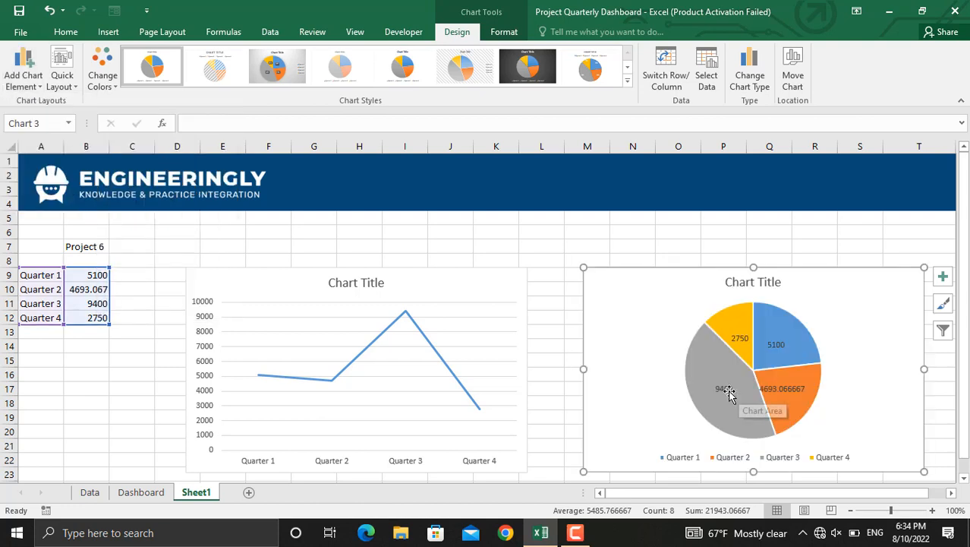
Step: Format the pie chart's data labels to show the category name and percentage instead of the value
{"action": "left_click", "coordinate": [727, 389]}
{"action": "right_click", "coordinate": [728, 390]}
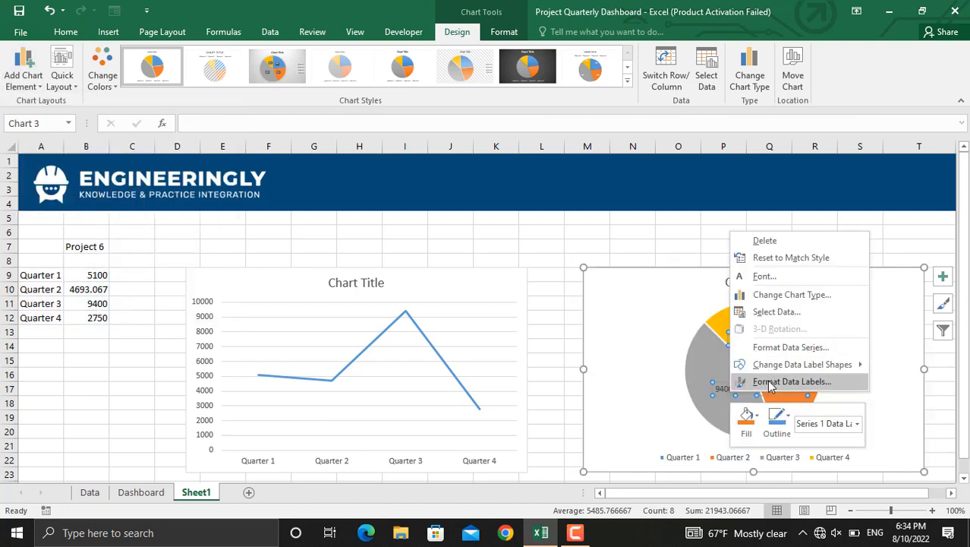
{"action": "left_click", "coordinate": [770, 385]}
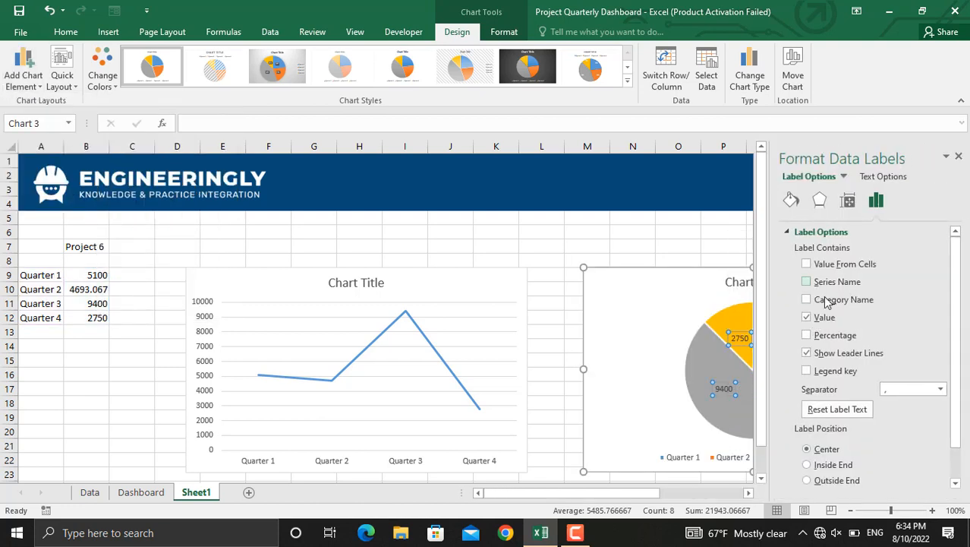
{"action": "left_click", "coordinate": [816, 302]}
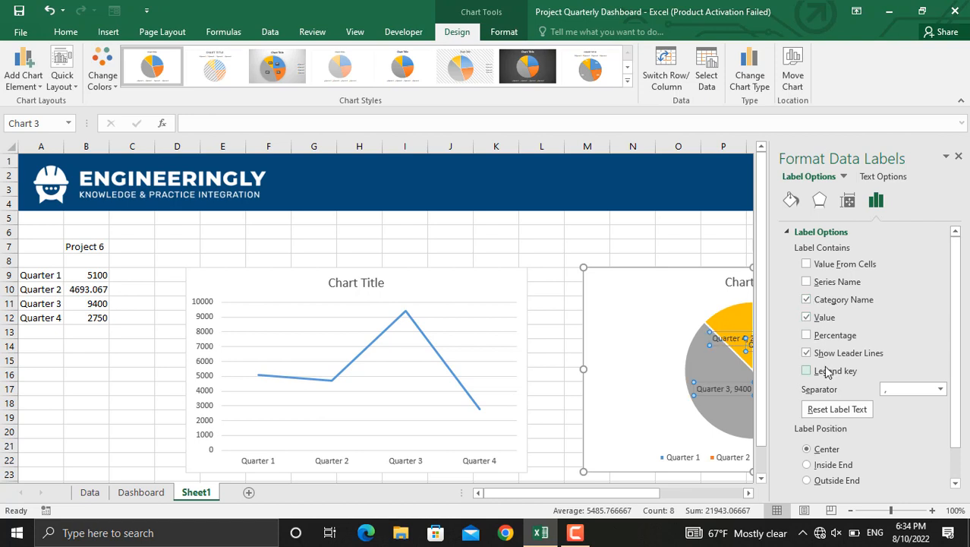
{"action": "left_click", "coordinate": [807, 336]}
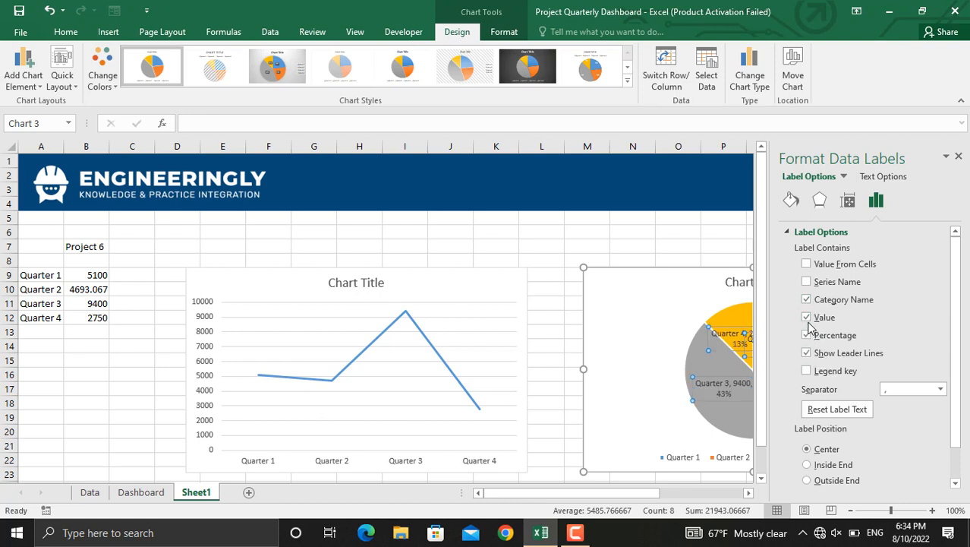
{"action": "left_click", "coordinate": [807, 317]}
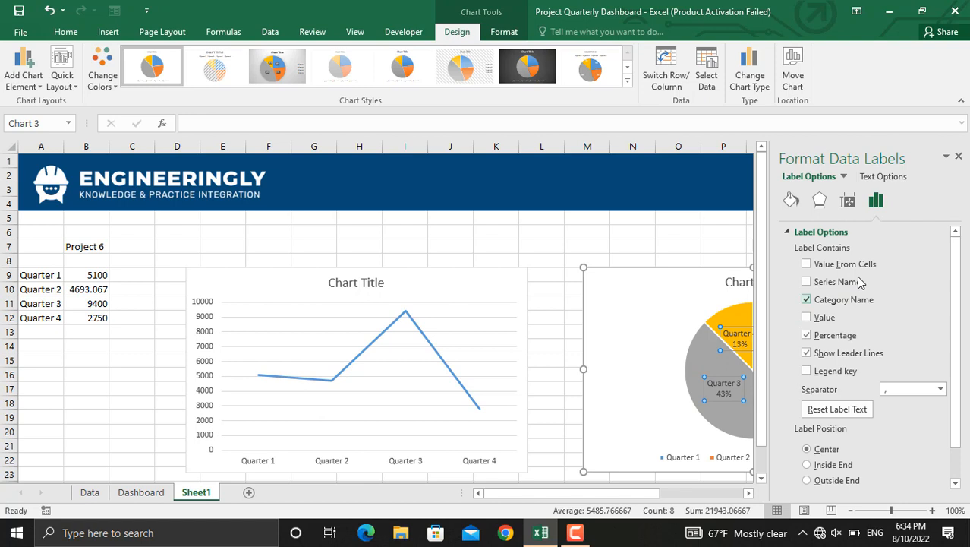
{"action": "left_click", "coordinate": [960, 157]}
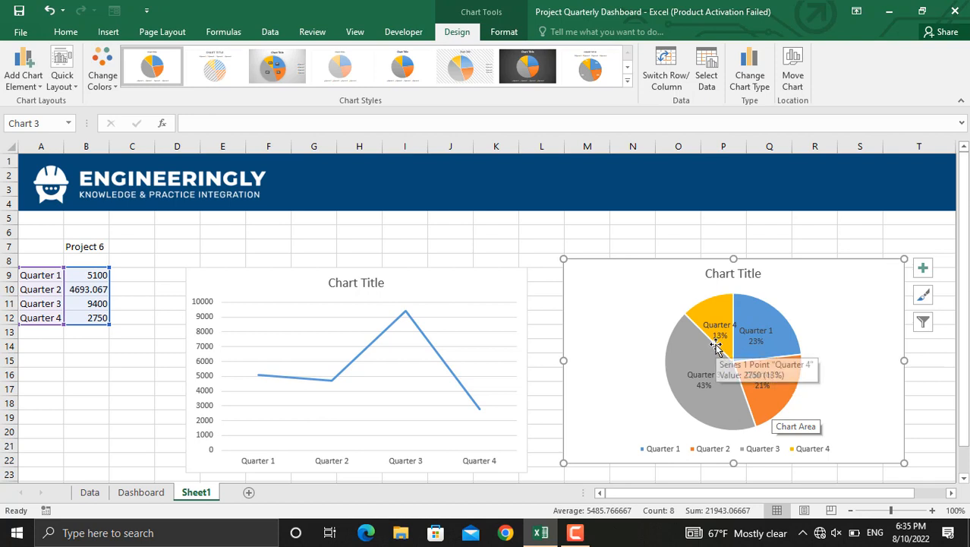
Step: Change the project in cell B7 to Project 4 to test both charts
{"action": "left_click", "coordinate": [102, 247]}
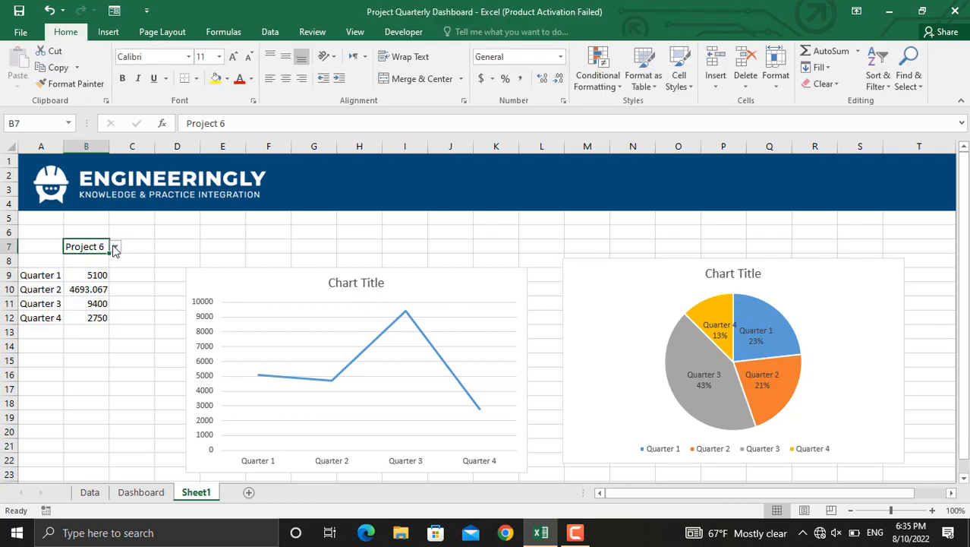
{"action": "left_click", "coordinate": [115, 247]}
{"action": "left_click", "coordinate": [84, 268]}
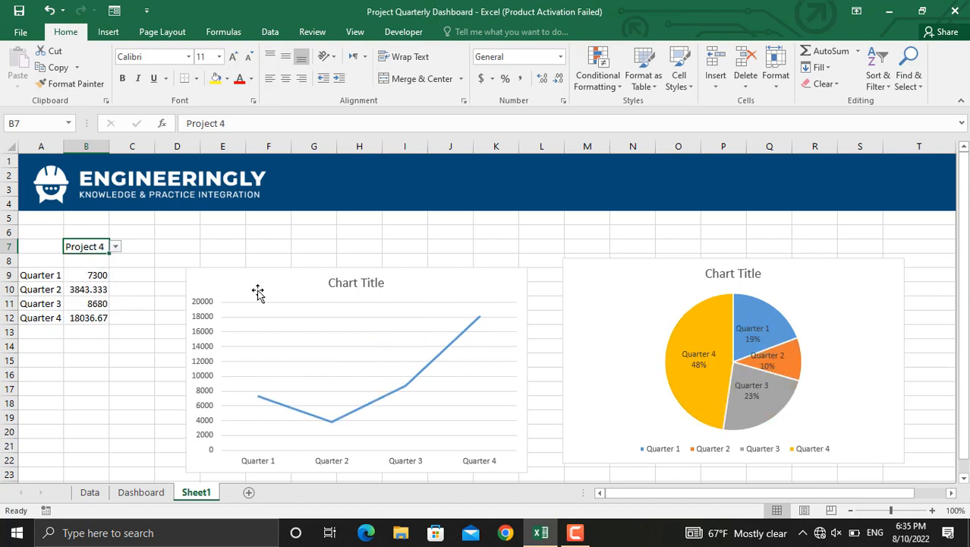